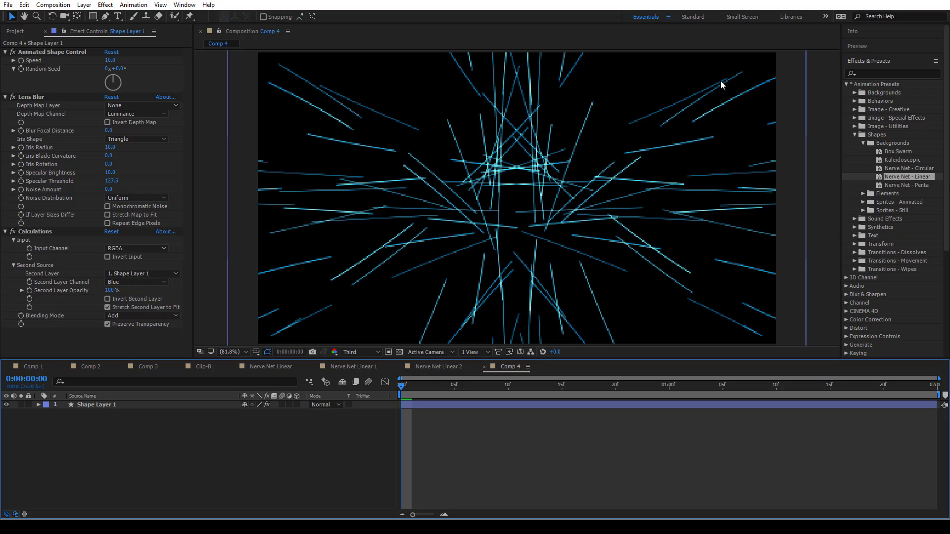
# - Try the composition preview at Full resolution and return it to Third
pyautogui.click(369, 349)
pyautogui.click(374, 376)
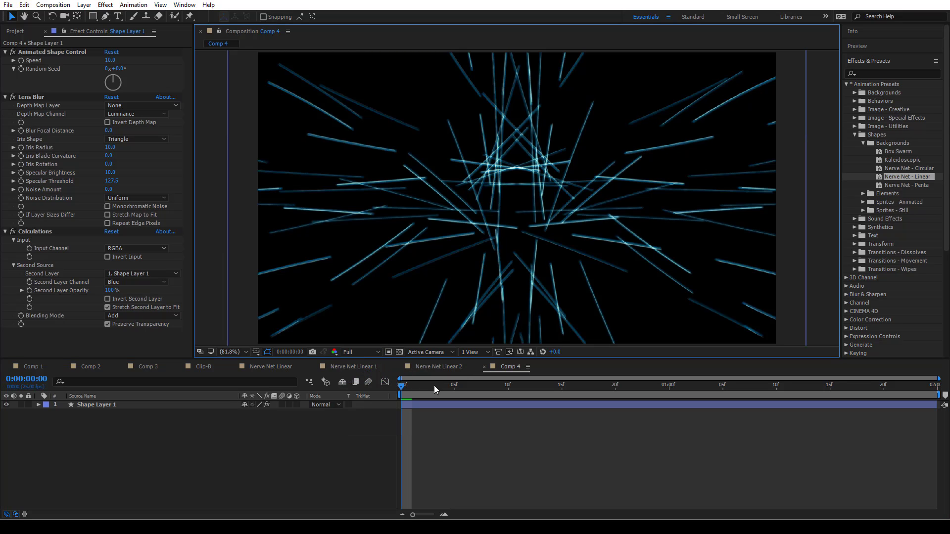
pyautogui.click(359, 351)
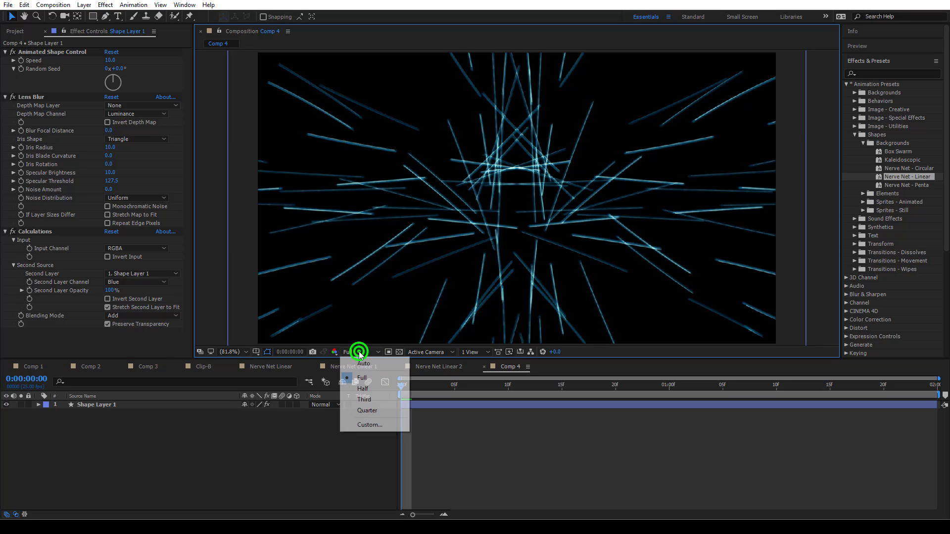
pyautogui.click(370, 398)
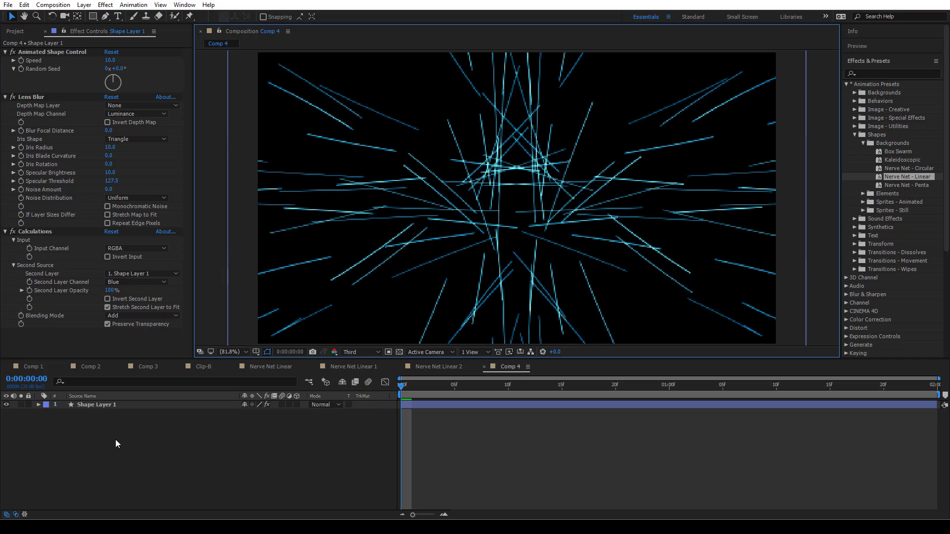
# - Examine the Polystar 1 properties inside Group 1 of Shape Layer 1, with the composition zoomed out to 50%
pyautogui.click(127, 405)
pyautogui.press(',')
pyautogui.press(',')
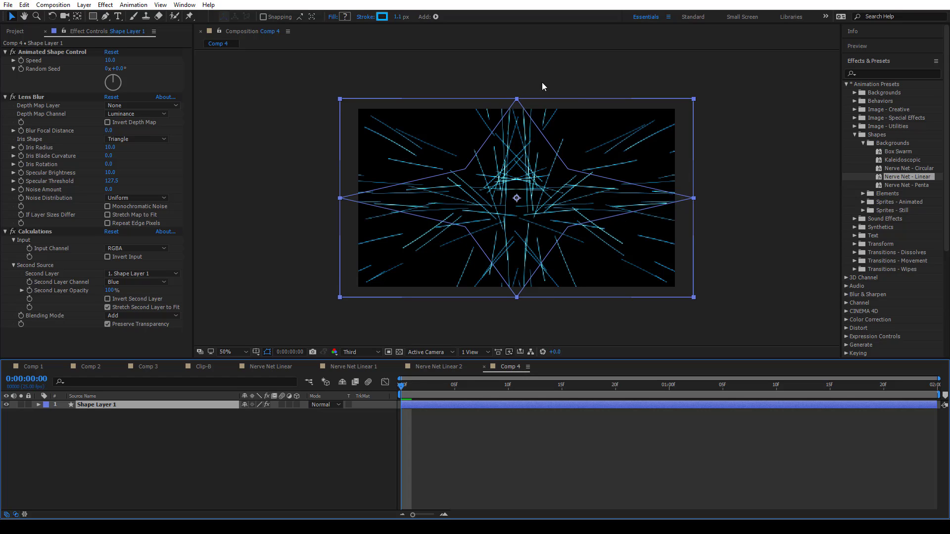
pyautogui.click(40, 404)
pyautogui.click(47, 413)
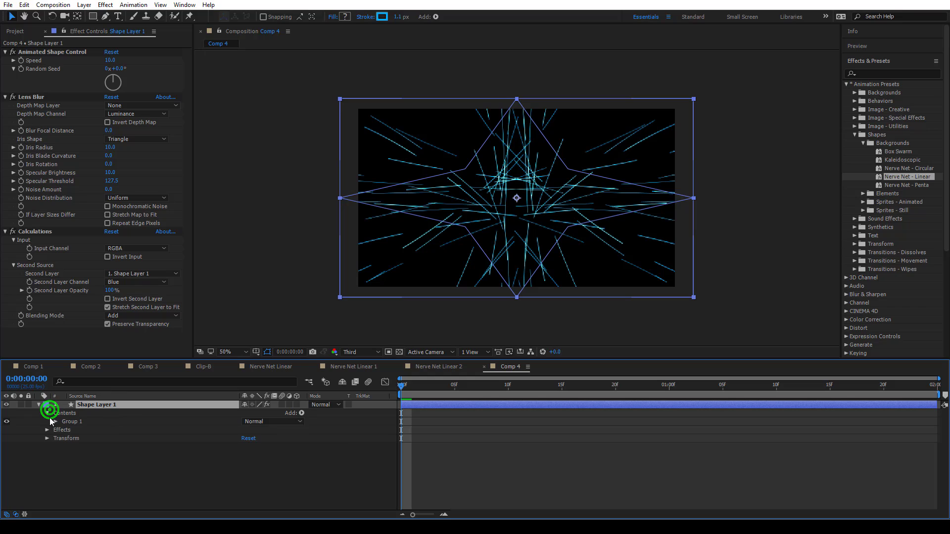
pyautogui.click(54, 423)
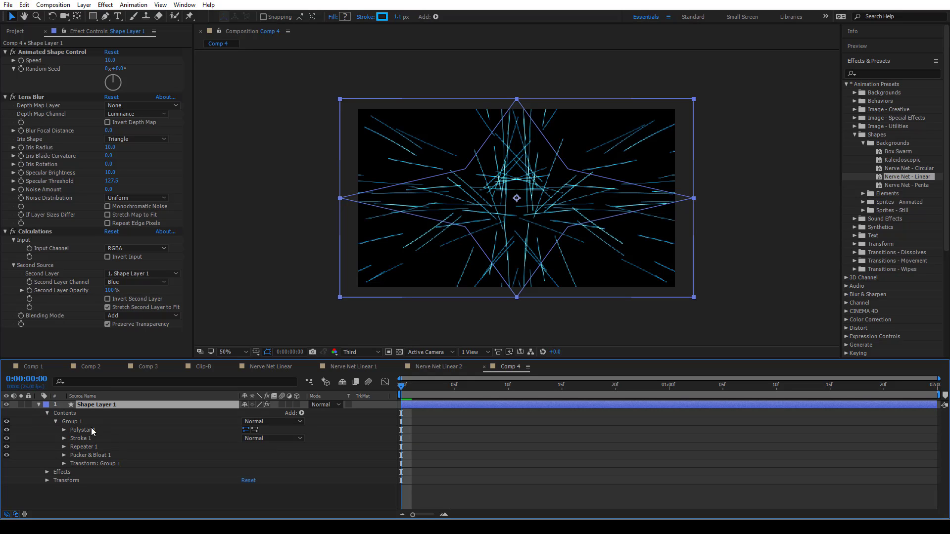
pyautogui.click(64, 431)
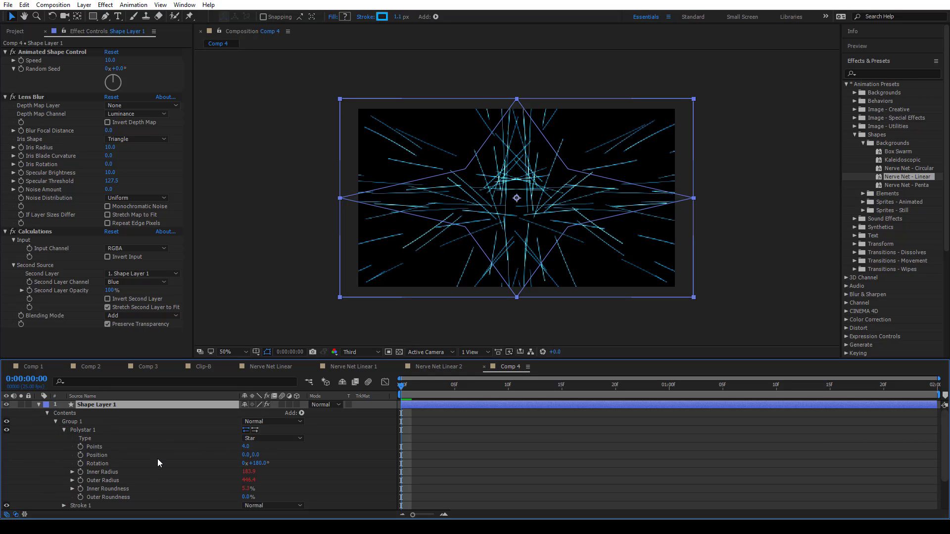
pyautogui.scroll(-1, 160, 456)
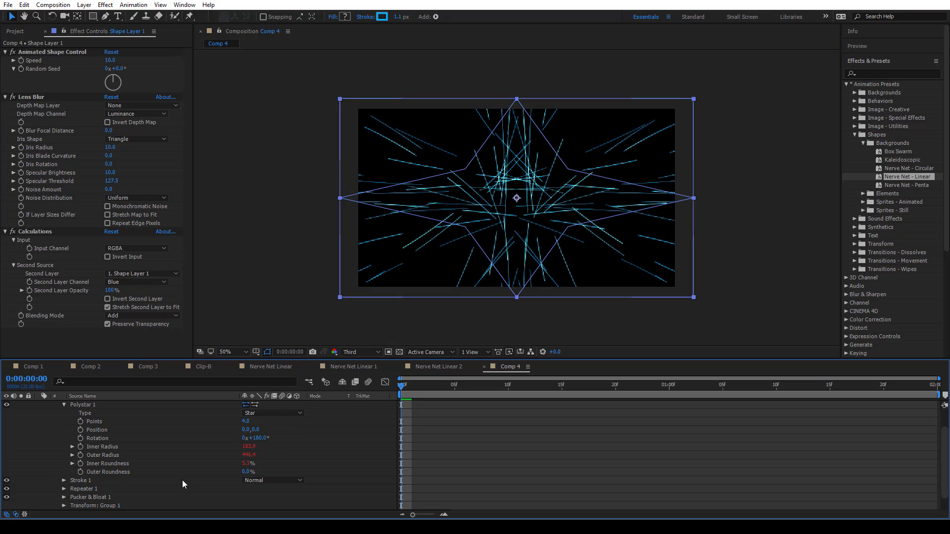
# - Examine the Stroke 1 settings, including its dashes and the expression driving the Dash value
pyautogui.scroll(-1, 203, 462)
pyautogui.click(64, 463)
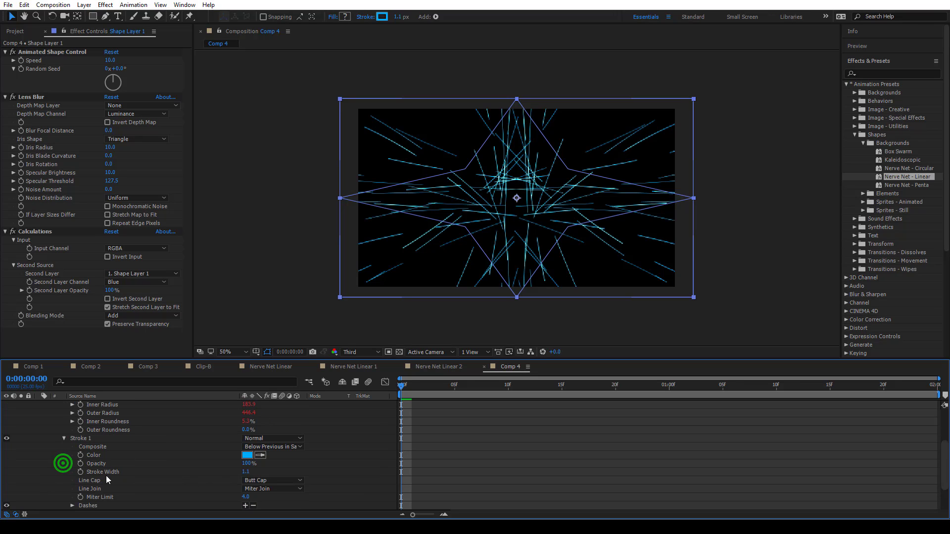
pyautogui.scroll(-3, 111, 473)
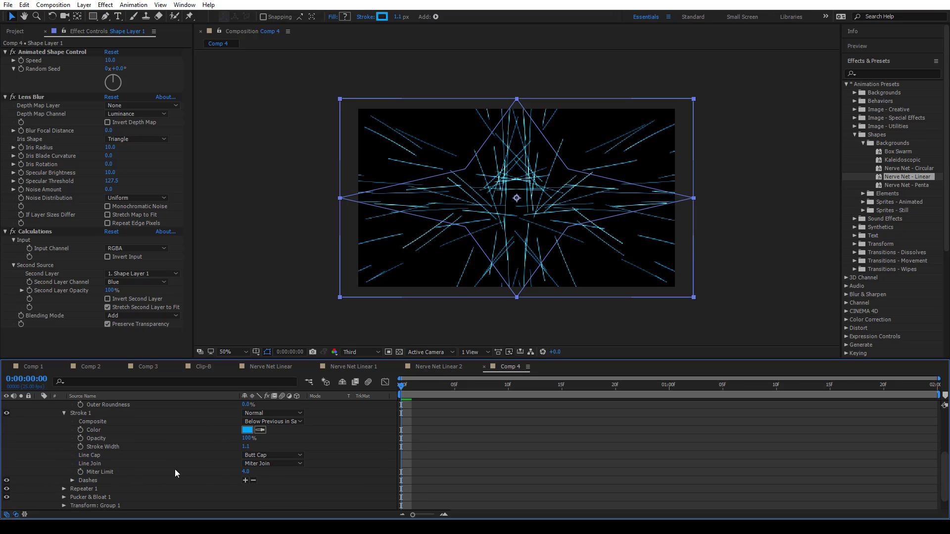
pyautogui.click(72, 480)
pyautogui.scroll(-3, 216, 461)
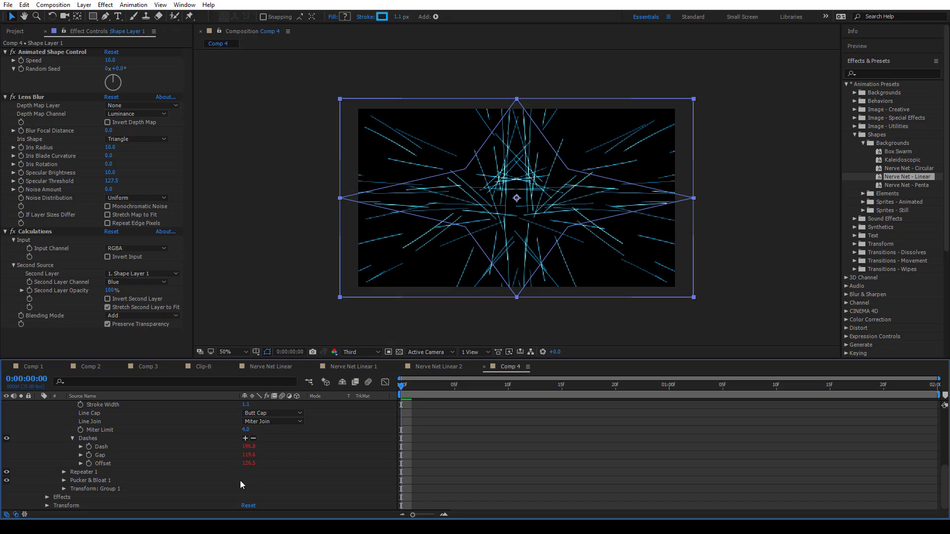
pyautogui.click(81, 447)
pyautogui.click(427, 460)
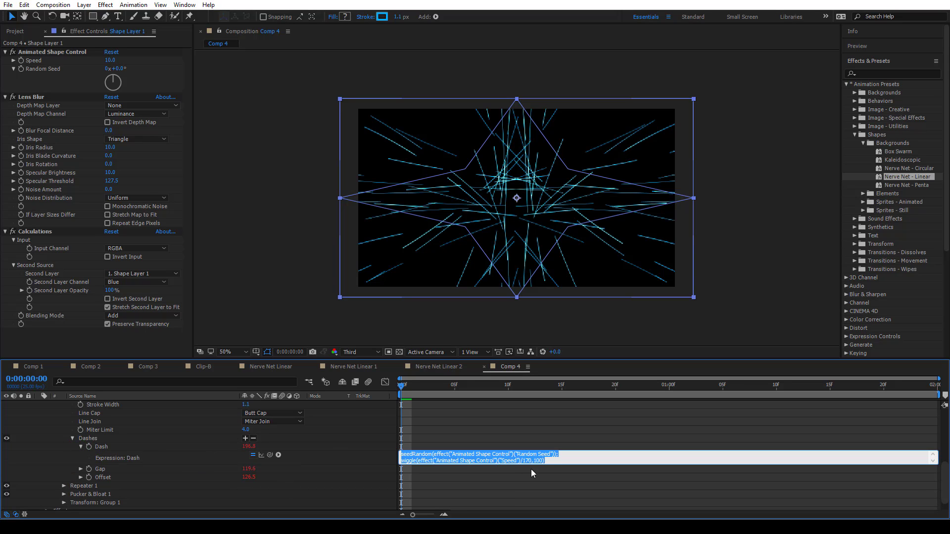
pyautogui.click(507, 477)
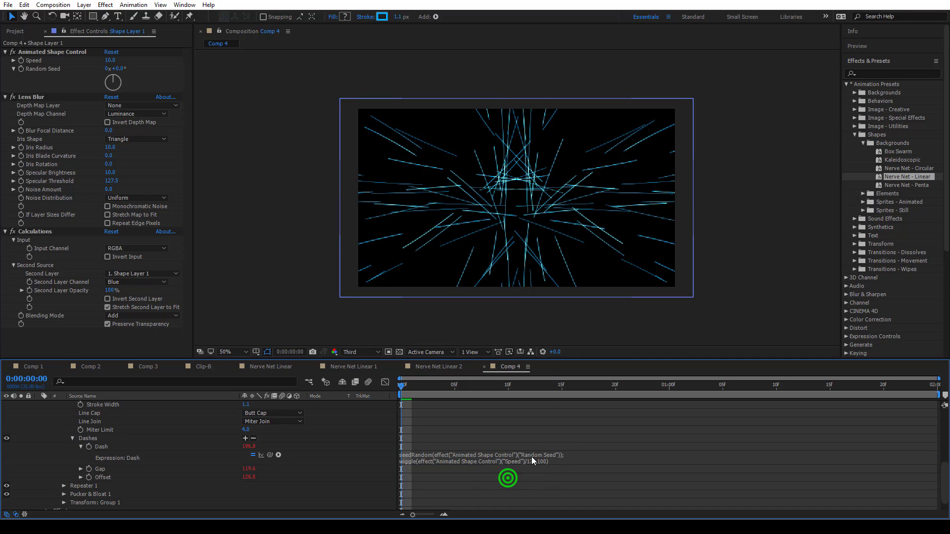
# - Try 3 copies in Repeater 1 and undo the change
pyautogui.scroll(-1, 148, 455)
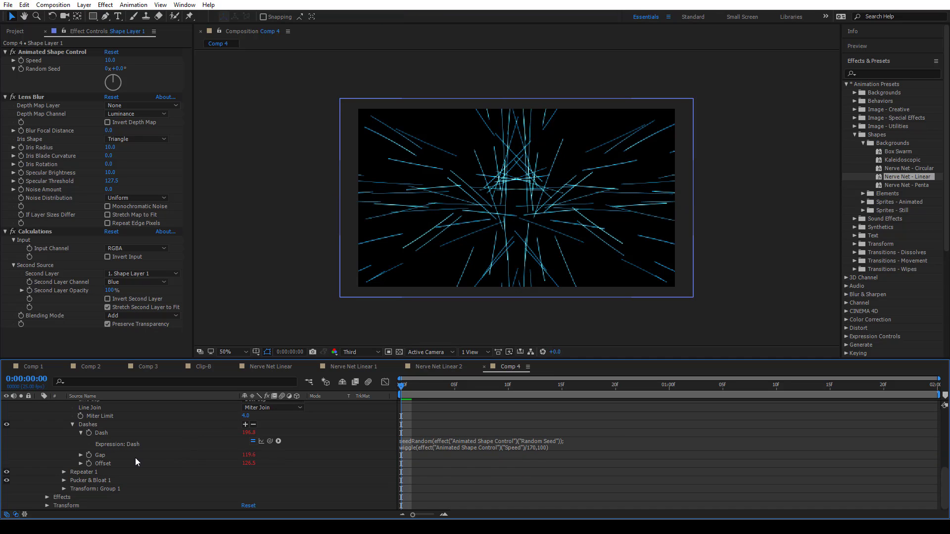
pyautogui.click(64, 472)
pyautogui.scroll(-2, 145, 481)
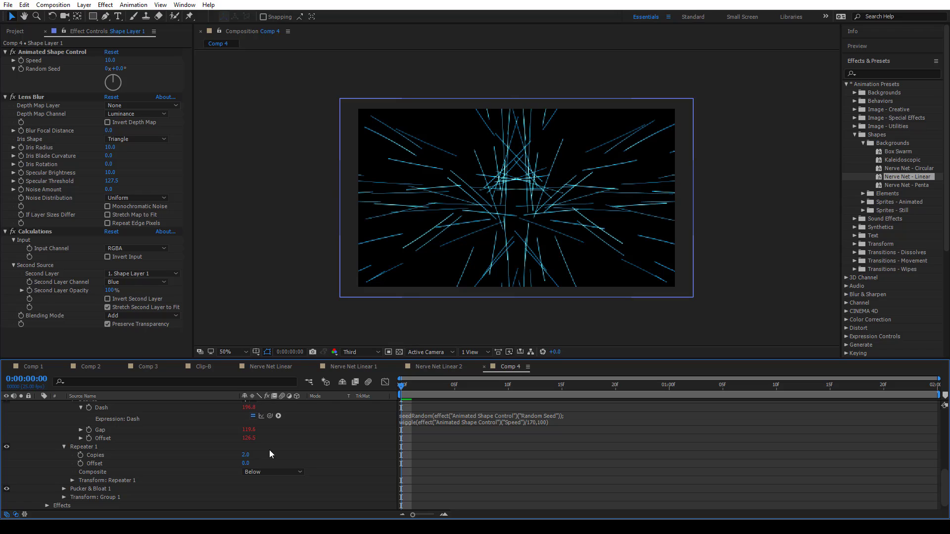
pyautogui.click(246, 455)
pyautogui.write('3')
pyautogui.press('Return')
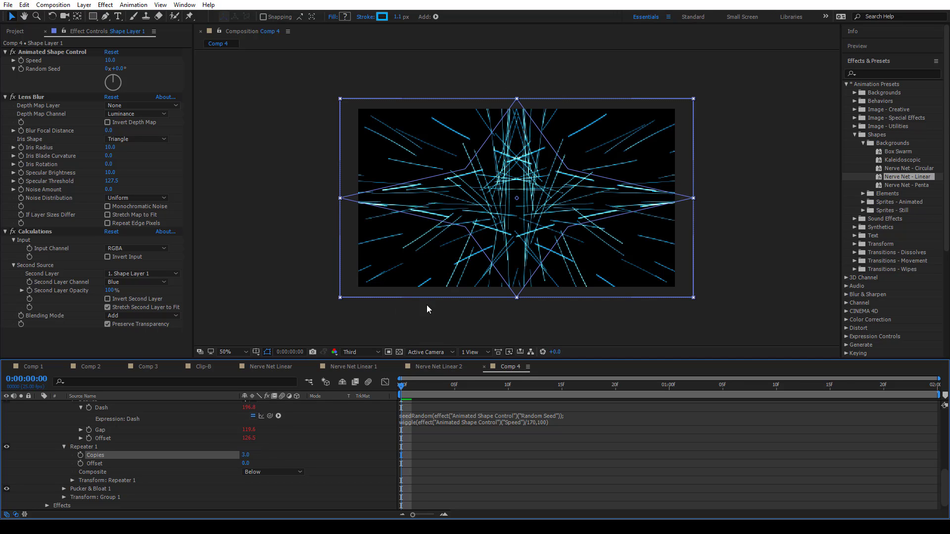
pyautogui.hotkey('ctrl', 'z')
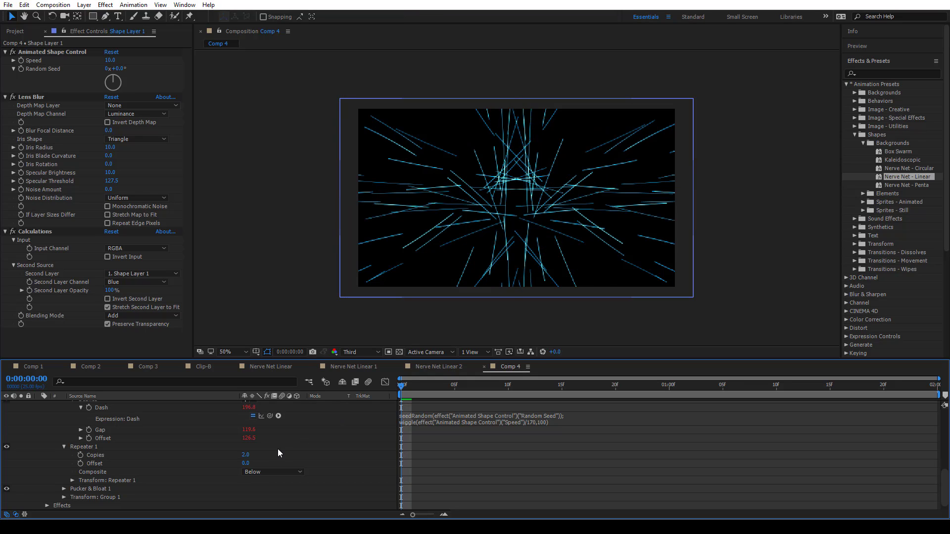
# - Examine the transform properties of Repeater 1, particularly its Scale
pyautogui.scroll(-1, 206, 465)
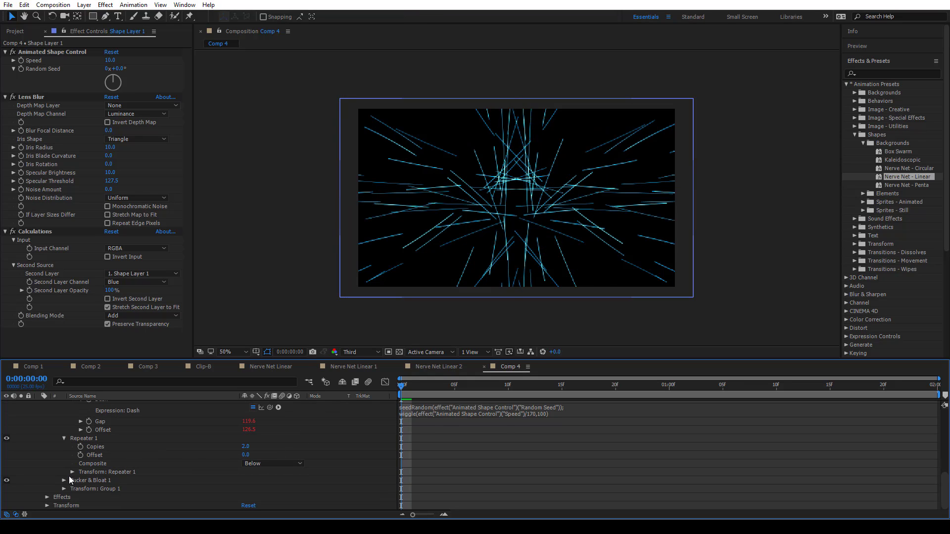
pyautogui.click(72, 473)
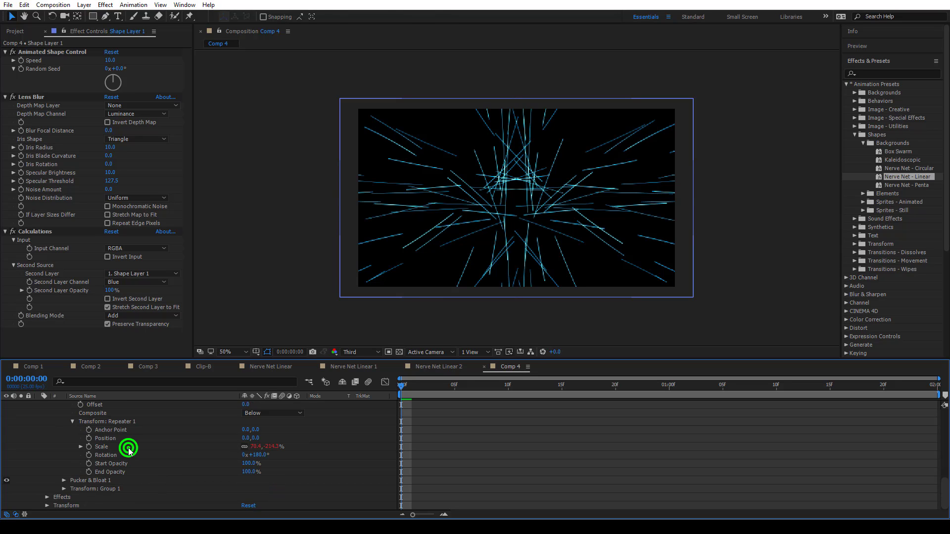
pyautogui.click(129, 449)
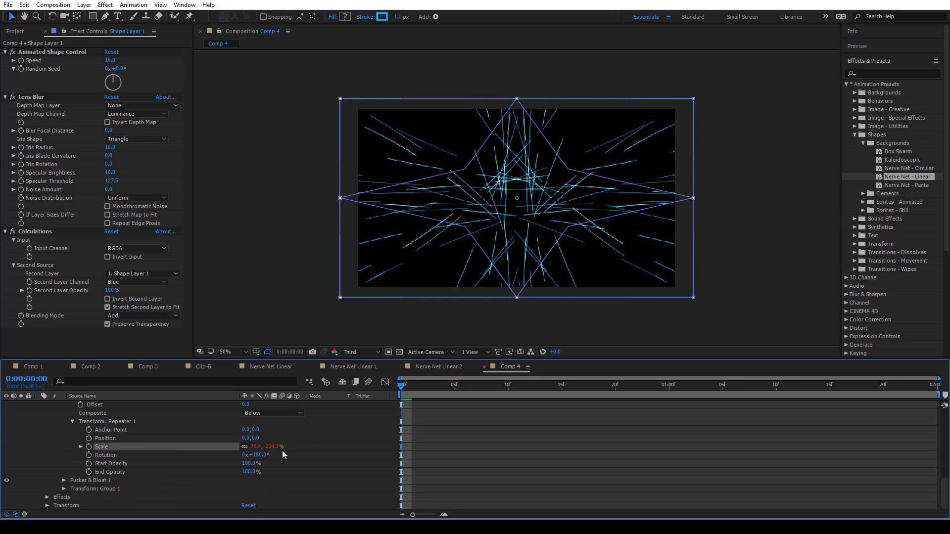
# - Lower the Pucker & Bloat 1 amount to 33 and preview the animation
pyautogui.click(64, 480)
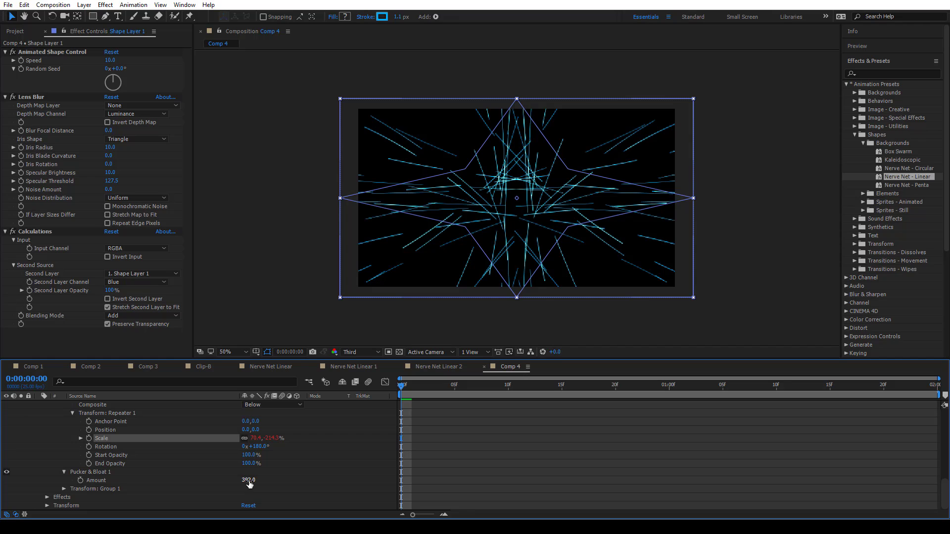
pyautogui.moveTo(249, 482); pyautogui.dragTo(93, 503)
pyautogui.click(597, 433)
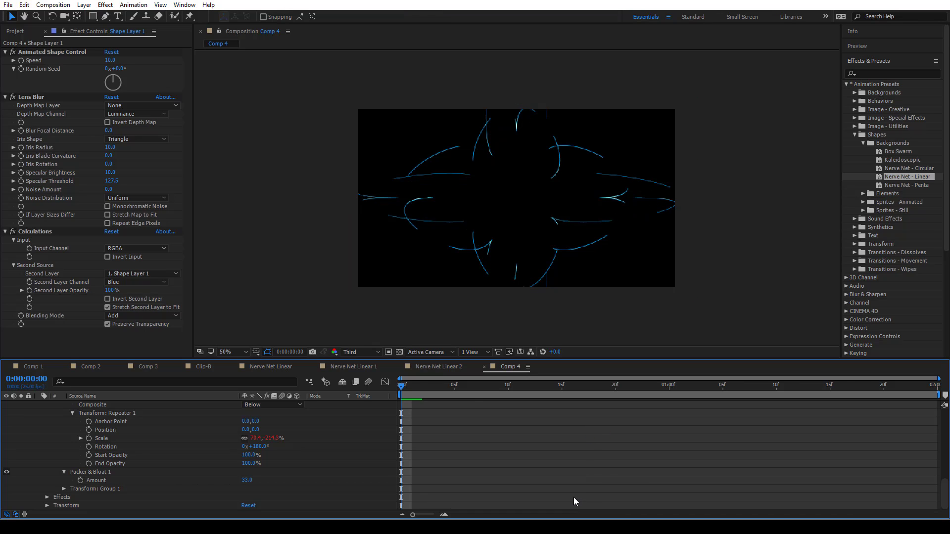
pyautogui.press('space')
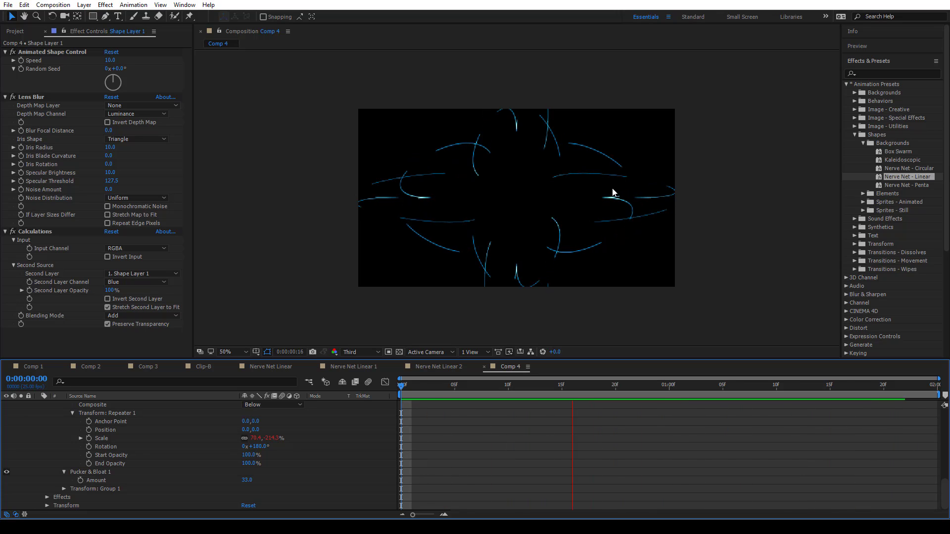
# - Try a Pucker & Bloat 1 amount of 300 while the preview plays
pyautogui.click(248, 480)
pyautogui.write('300')
pyautogui.press('Return')
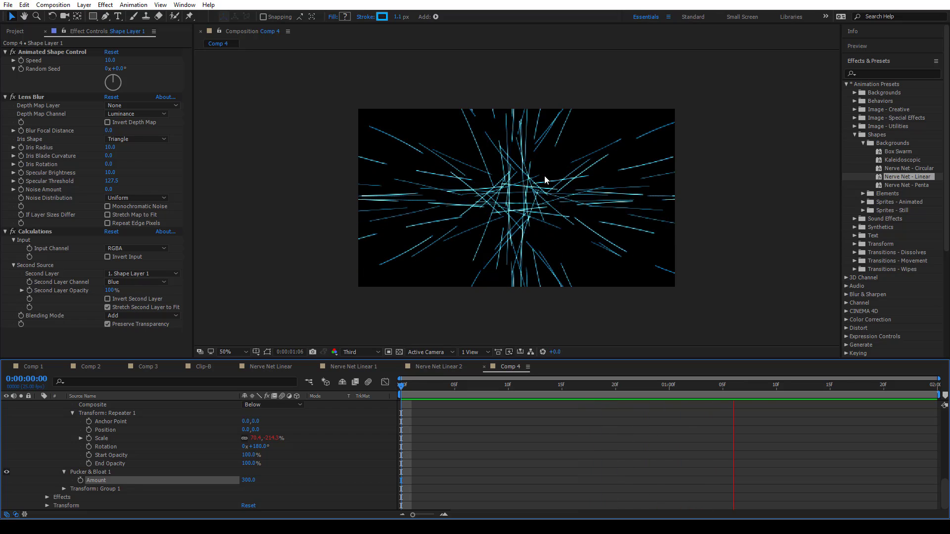
# - Set the Pucker & Bloat 1 amount to 403 and preview the animation from the first frame
pyautogui.click(249, 480)
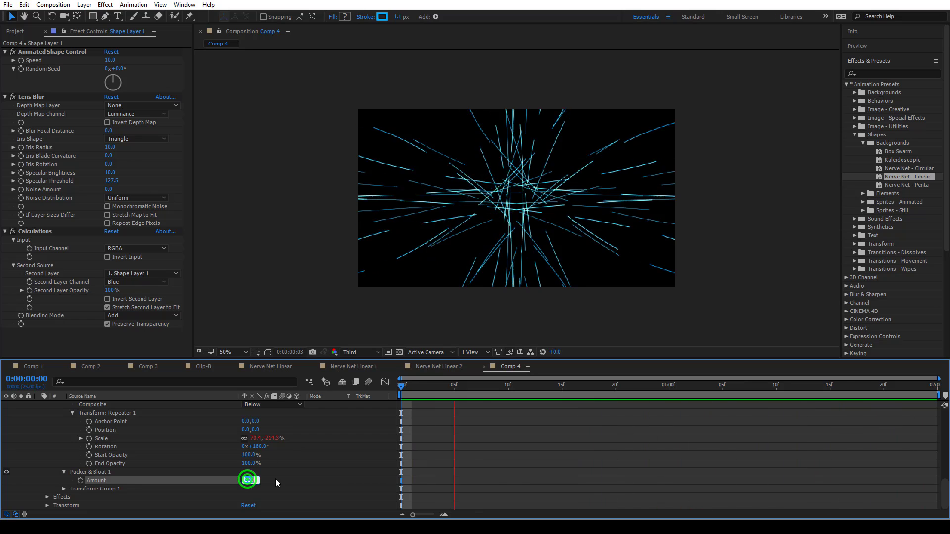
pyautogui.write('403')
pyautogui.press('Return')
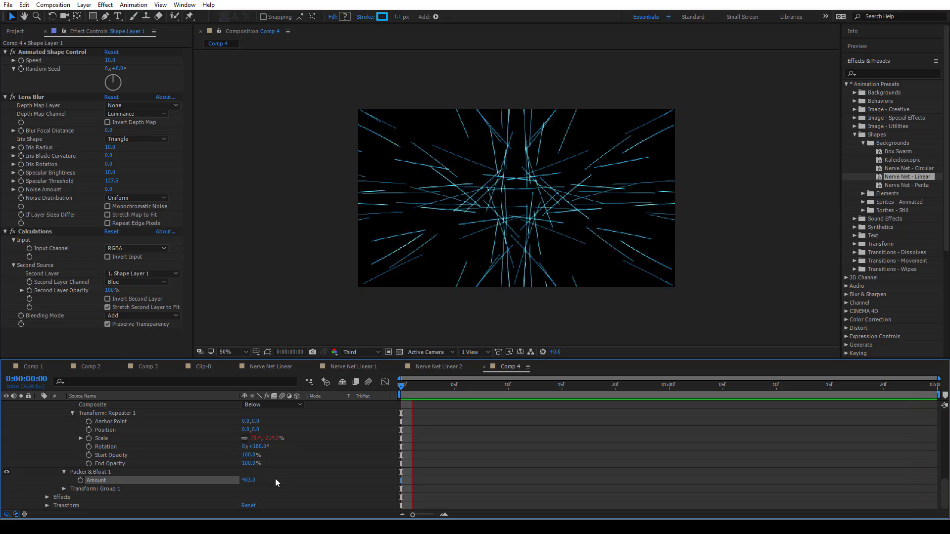
pyautogui.click(403, 388)
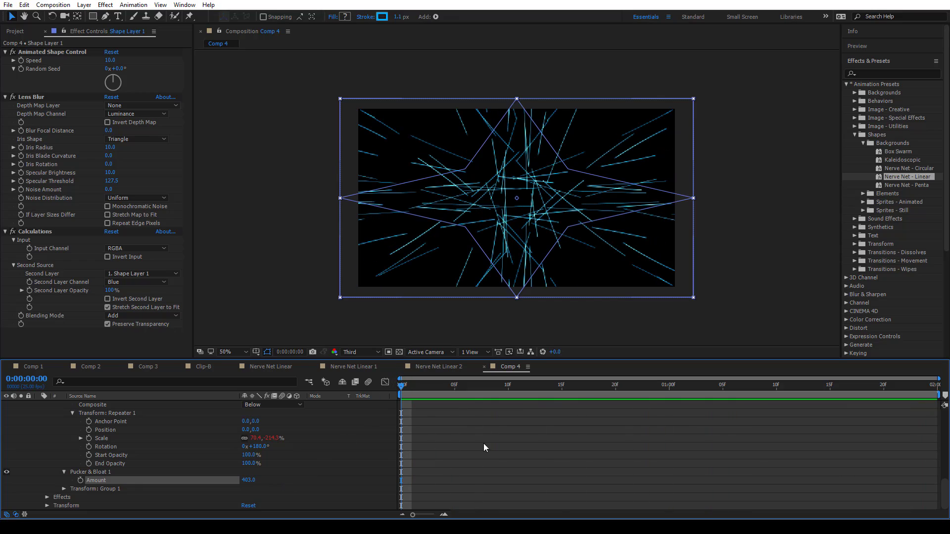
pyautogui.press('space')
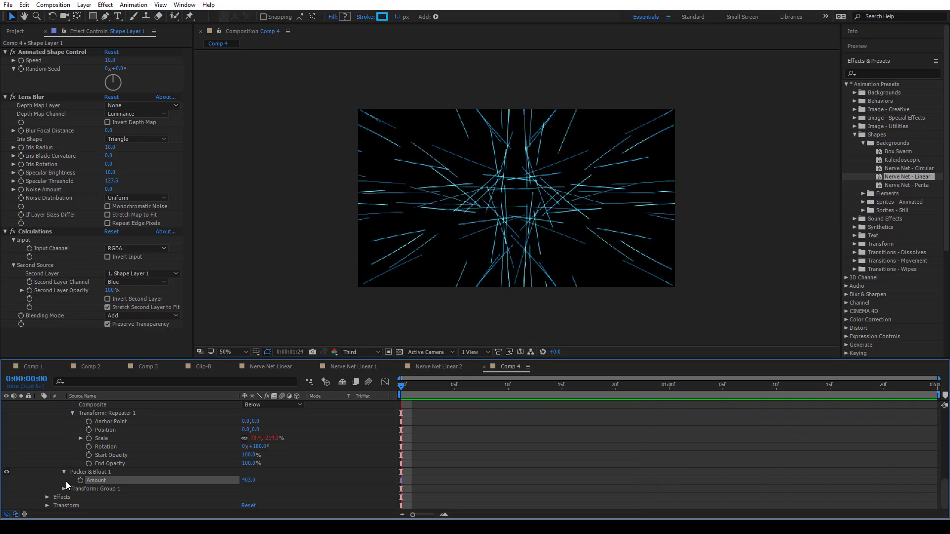
# - Collapse the properties of Shape Layer 1 and fit the composition to the viewer
pyautogui.scroll(10, 65, 445)
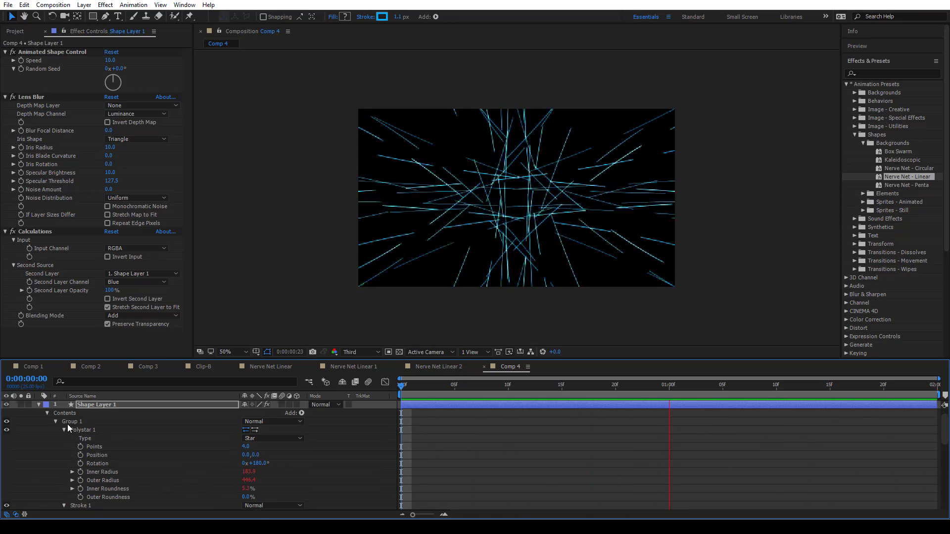
pyautogui.click(38, 405)
pyautogui.click(229, 352)
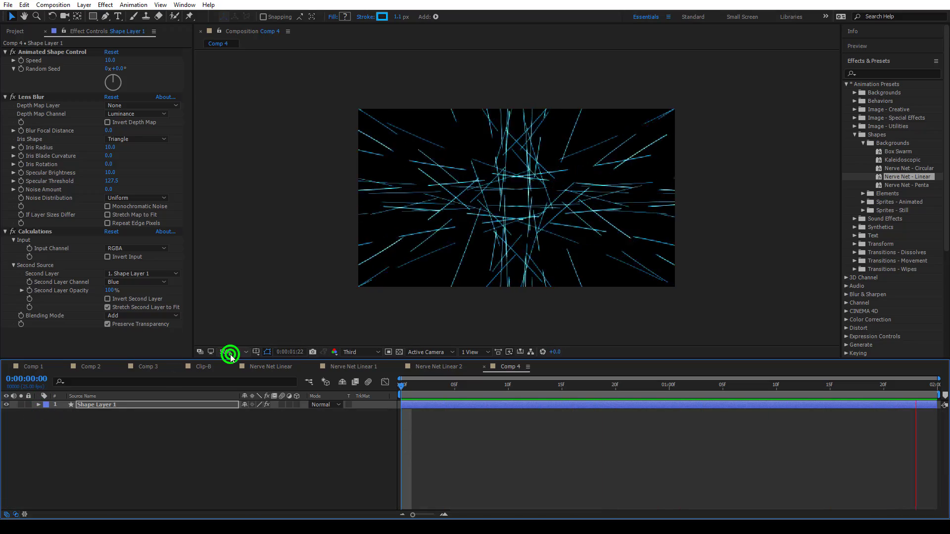
pyautogui.click(283, 185)
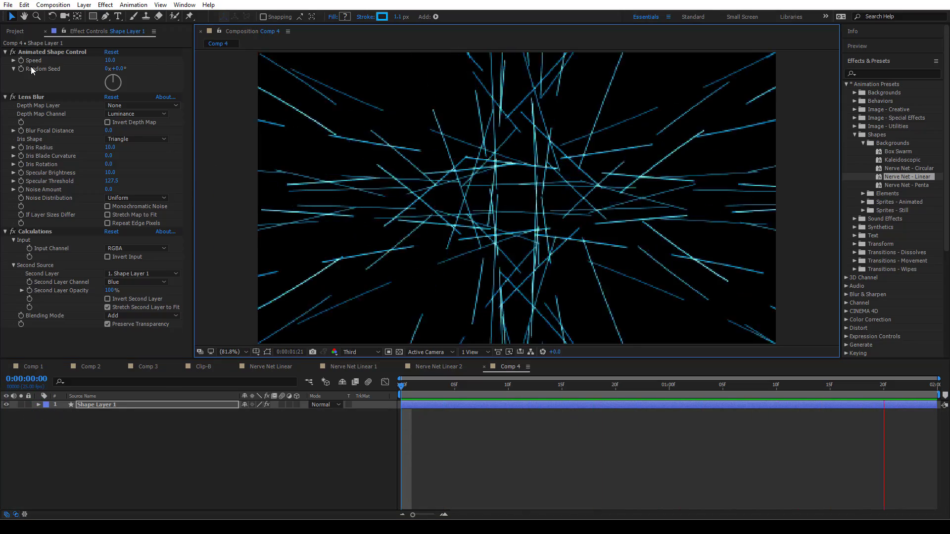
# - Move to 0:00:00:15 and review the layer's Animated Shape Control, Lens Blur and Calculations effects
pyautogui.moveTo(405, 390); pyautogui.dragTo(562, 390)
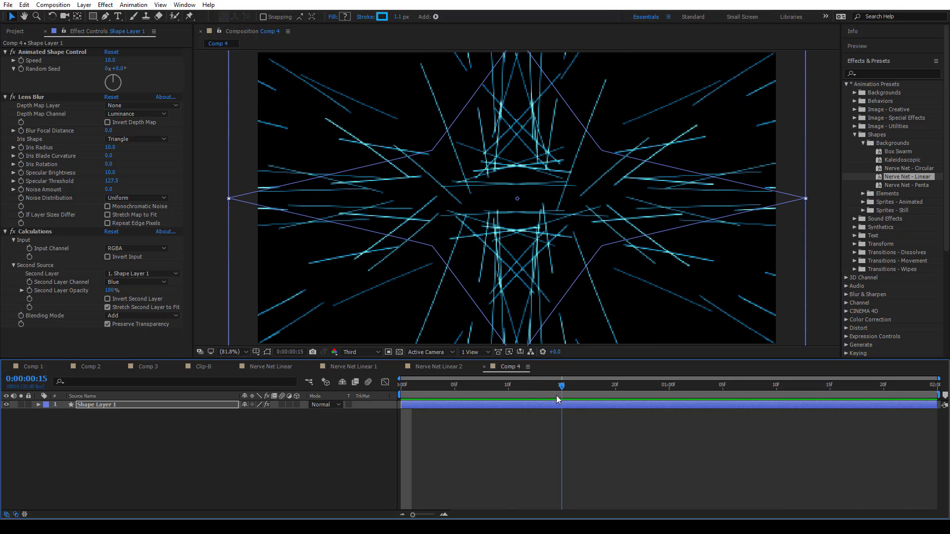
pyautogui.click(70, 50)
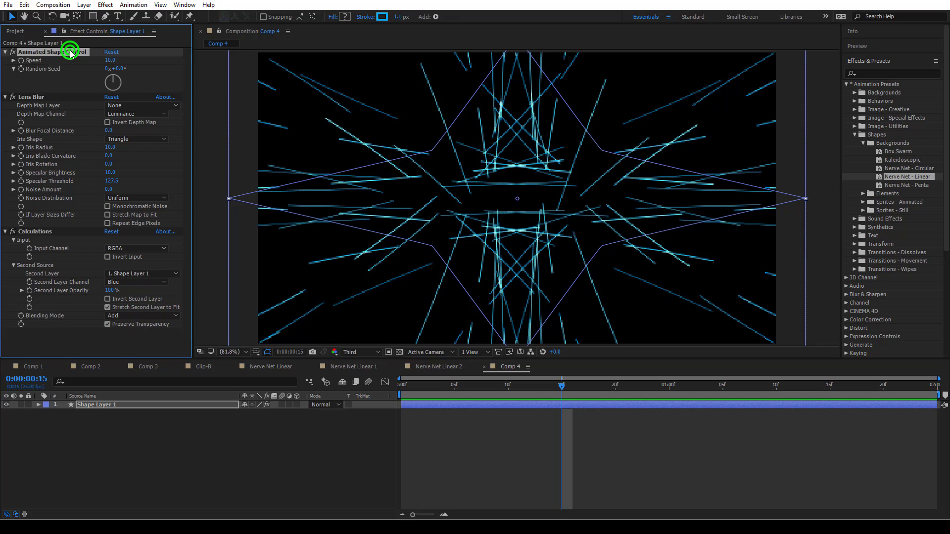
pyautogui.click(35, 100)
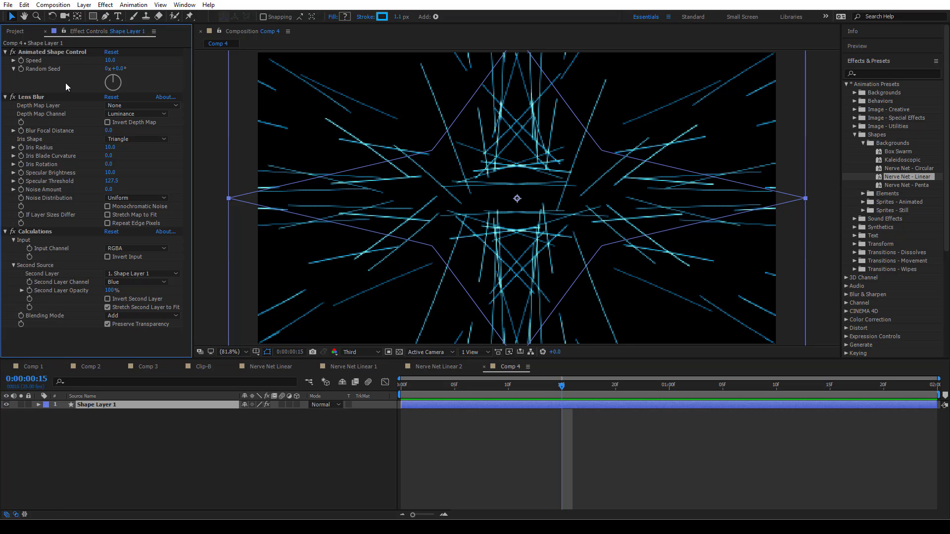
pyautogui.click(37, 232)
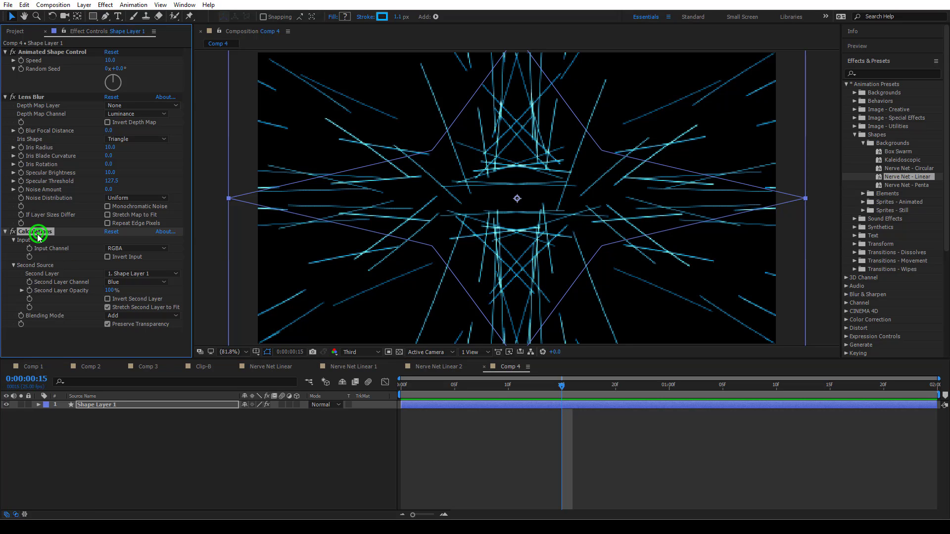
# - Preview the frame at Full resolution and try a Lens Blur Blur Focal Distance of 255 before returning it to 0
pyautogui.click(35, 98)
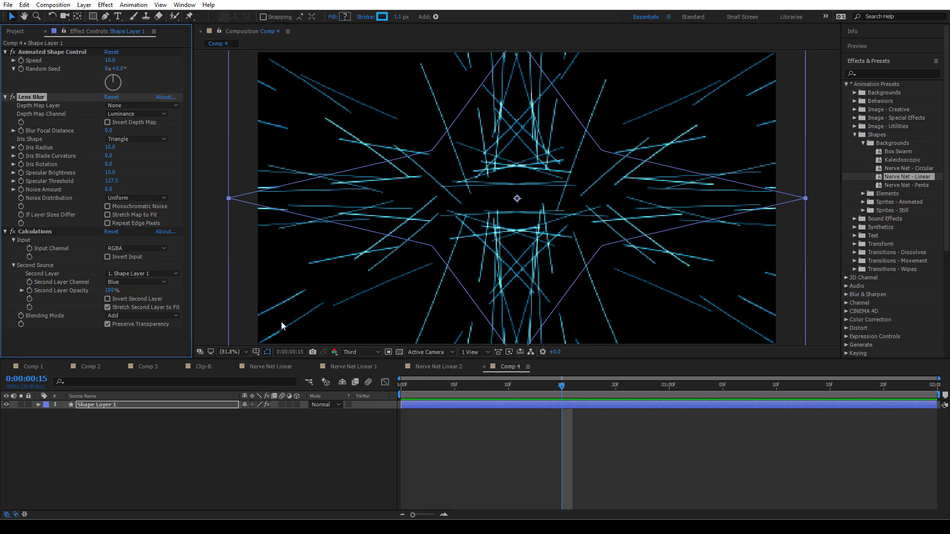
pyautogui.click(357, 352)
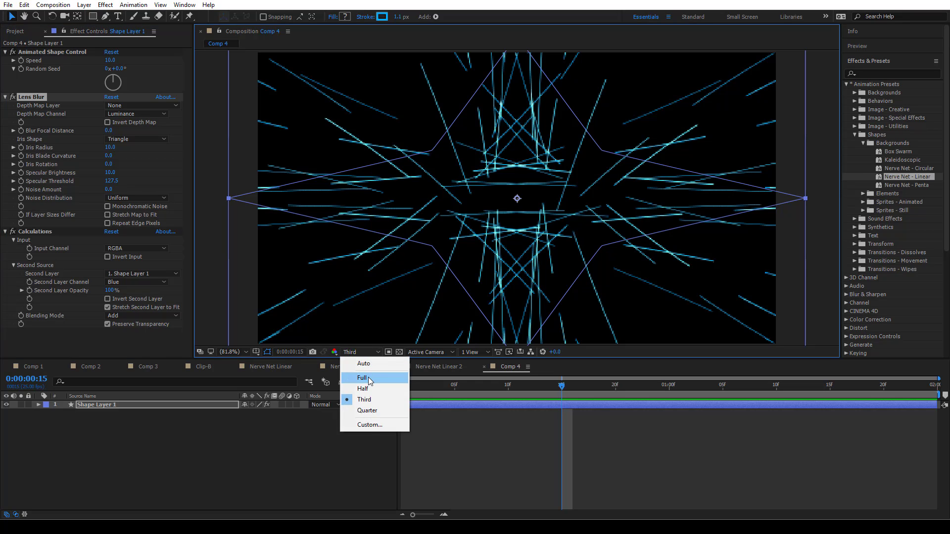
pyautogui.click(366, 375)
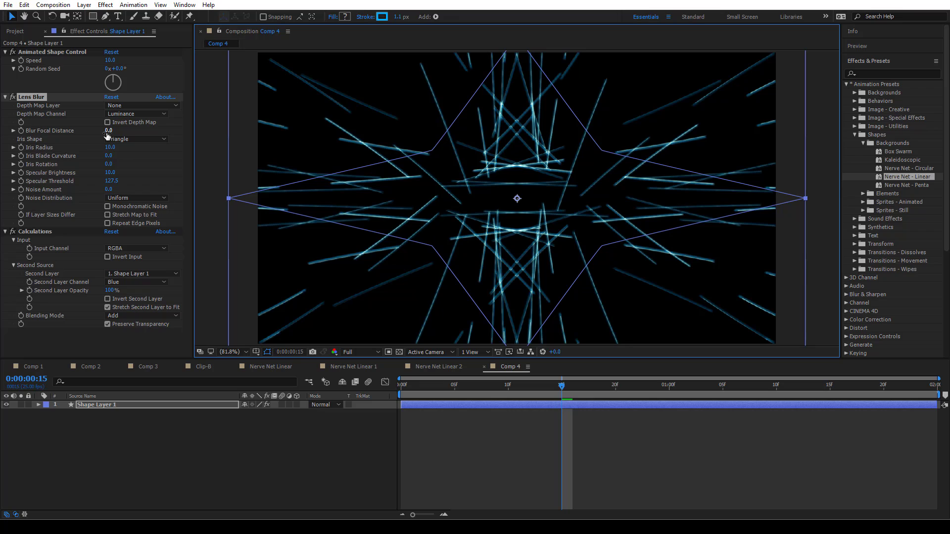
pyautogui.moveTo(107, 134); pyautogui.dragTo(246, 133)
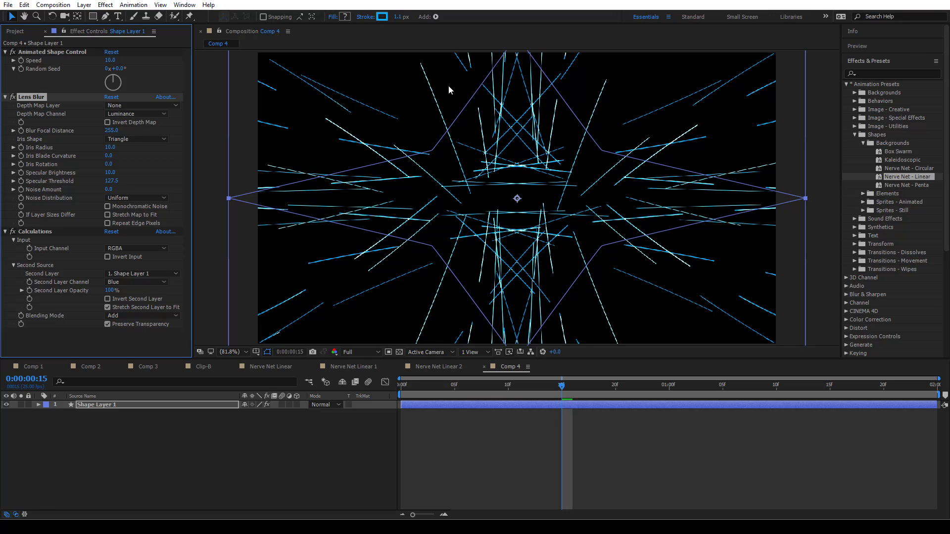
pyautogui.moveTo(111, 131); pyautogui.dragTo(38, 151)
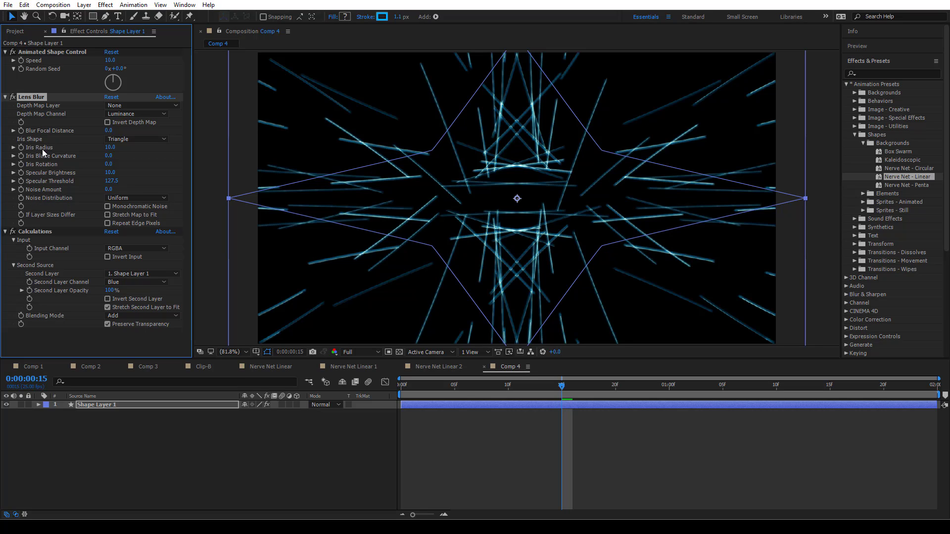
# - Set the Lens Blur Iris Radius to 100 and lower the preview resolution to Third
pyautogui.click(109, 148)
pyautogui.write('100')
pyautogui.press('Return')
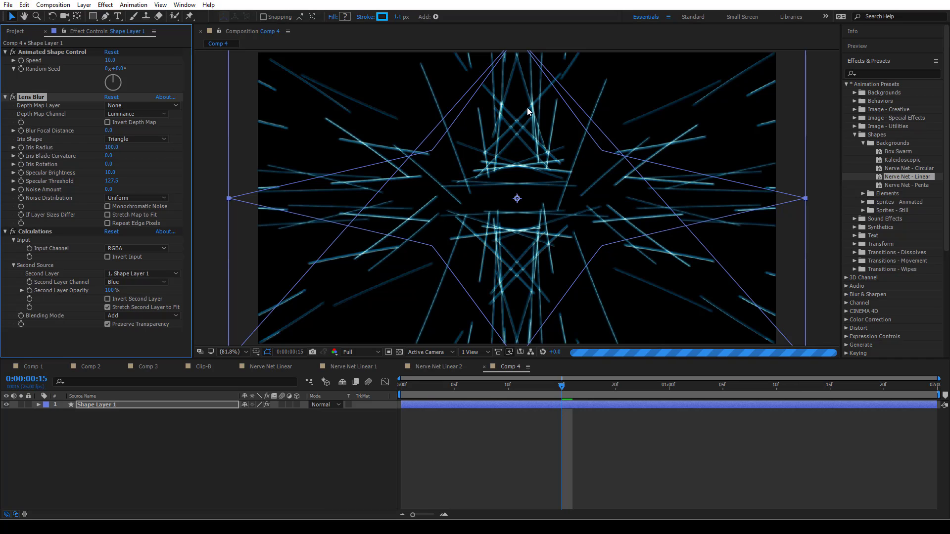
pyautogui.click(369, 351)
pyautogui.click(377, 400)
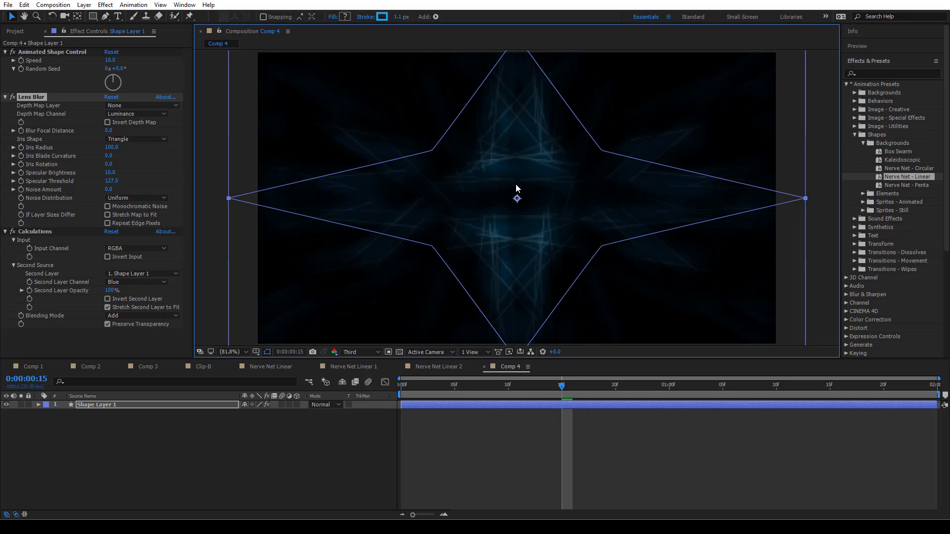
# - Set the Lens Blur Iris Radius to 80, Specular Brightness to 70, Specular Threshold to 15.3 and Iris Blade Curvature to 16
pyautogui.moveTo(115, 147); pyautogui.dragTo(100, 148)
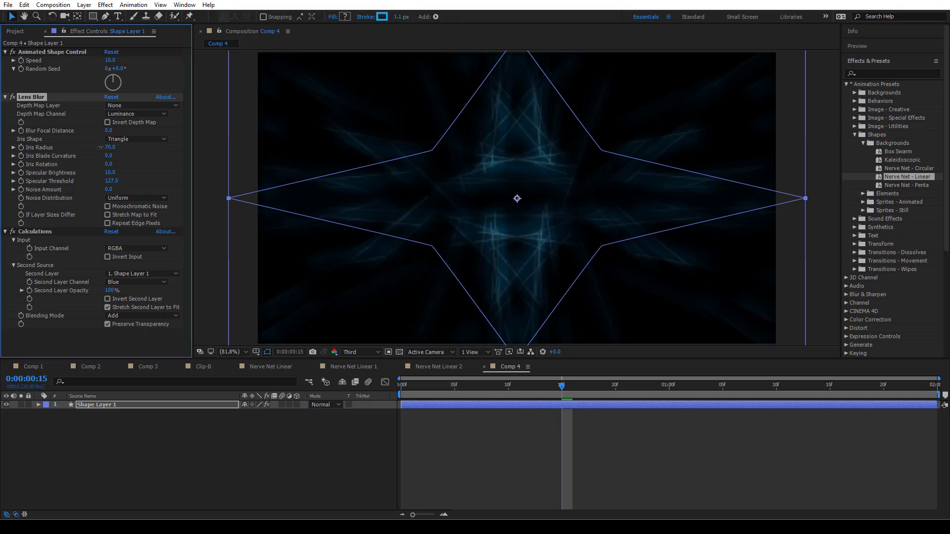
pyautogui.click(109, 147)
pyautogui.write('80')
pyautogui.press('Return')
pyautogui.moveTo(111, 176); pyautogui.dragTo(91, 181)
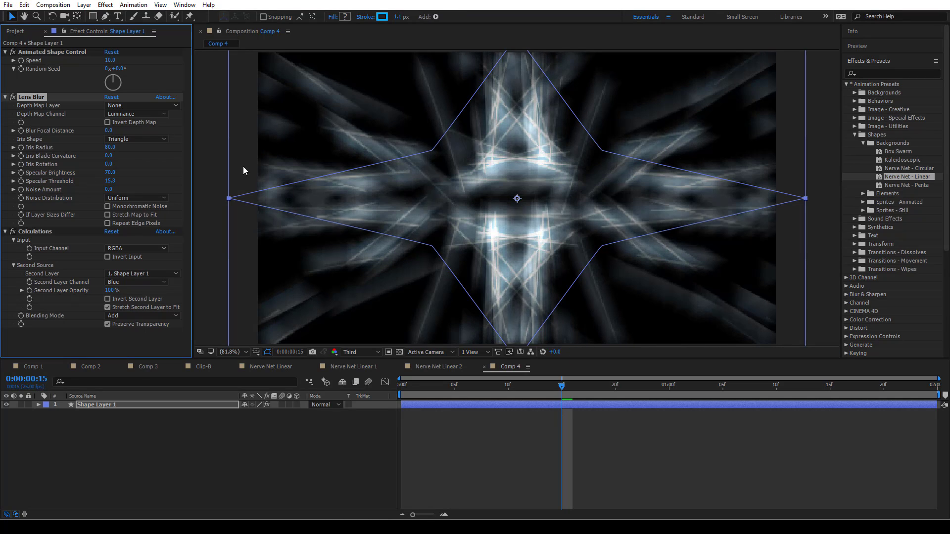
pyautogui.moveTo(109, 156)
pyautogui.mouseDown()
pyautogui.moveTo(159, 160)
pyautogui.moveTo(124, 164)
pyautogui.mouseUp()
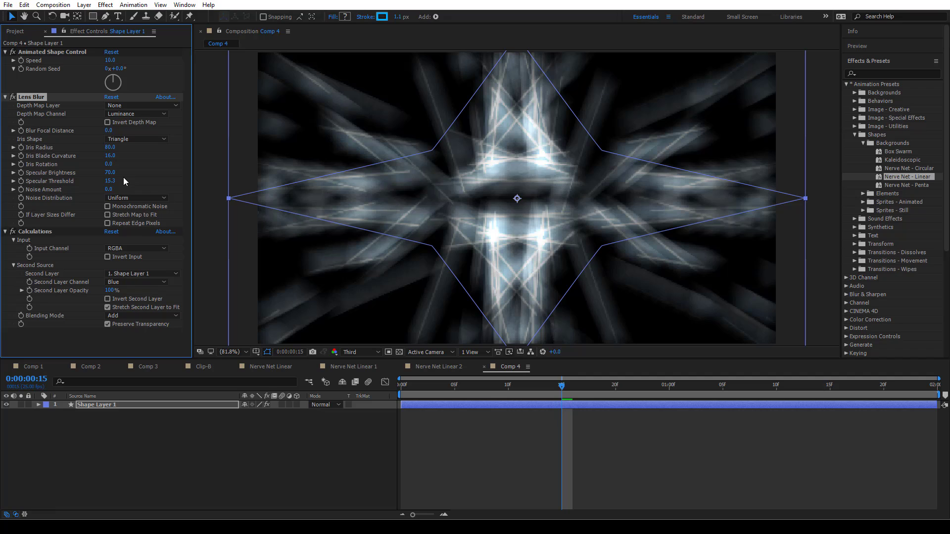
# - Check the blurred frame at Full resolution with the layer deselected and return the preview to Third
pyautogui.click(349, 352)
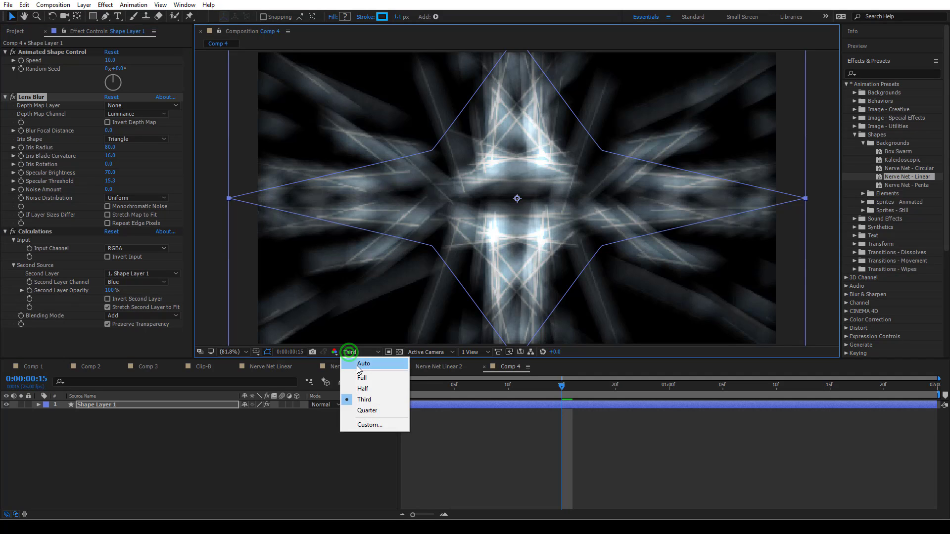
pyautogui.click(361, 378)
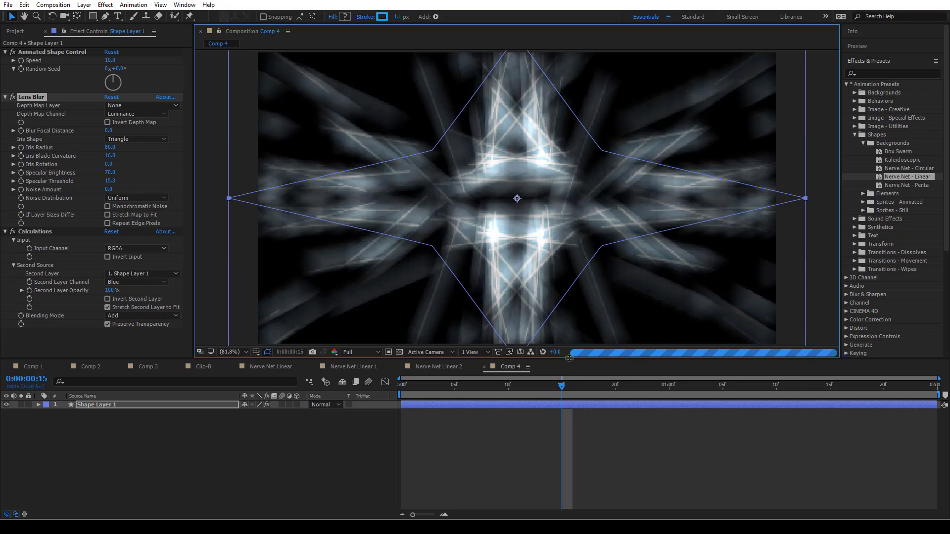
pyautogui.click(526, 447)
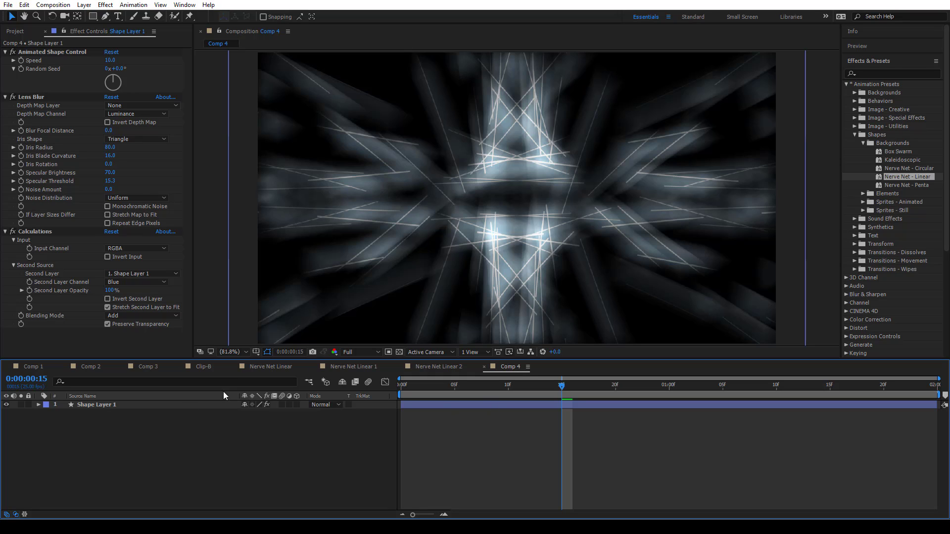
pyautogui.click(351, 356)
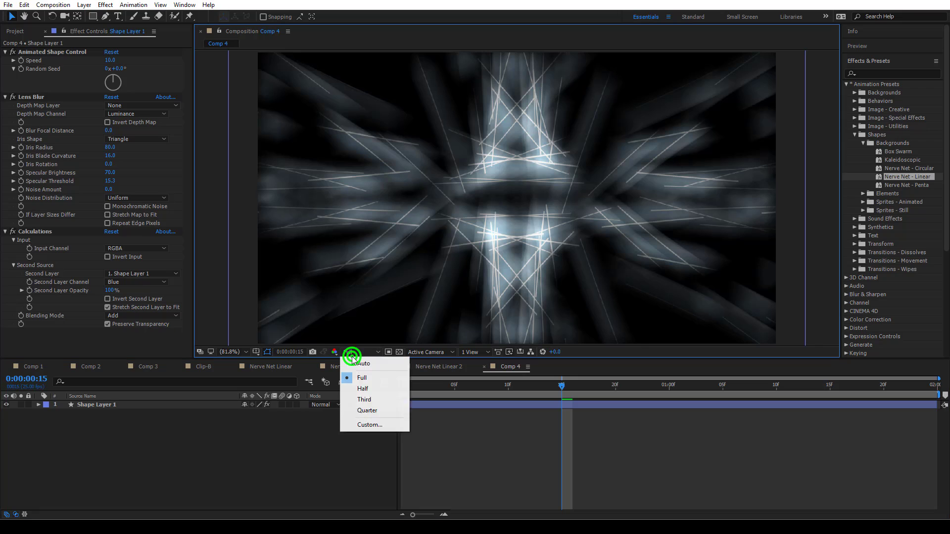
pyautogui.click(364, 401)
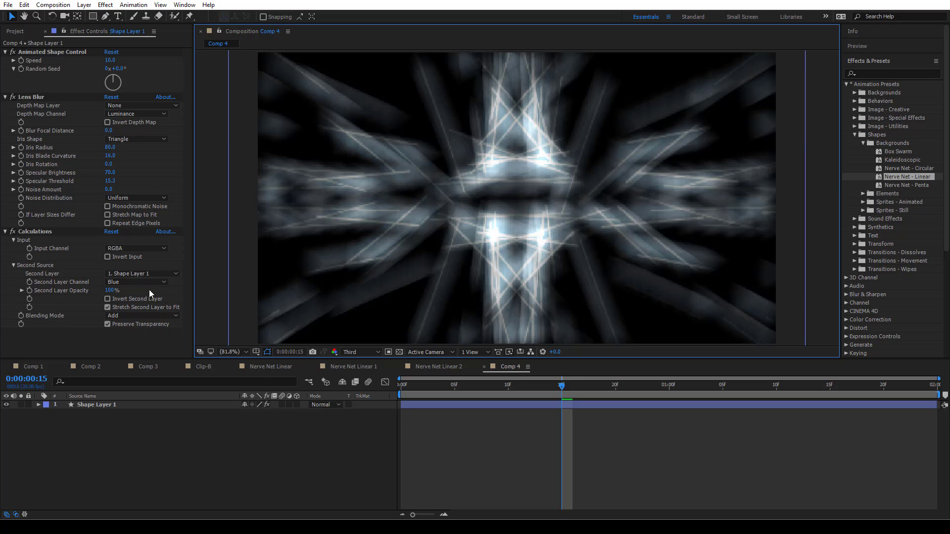
# - Set the Calculations effect's Second Layer to None and compare the image with the effect off and on
pyautogui.click(130, 273)
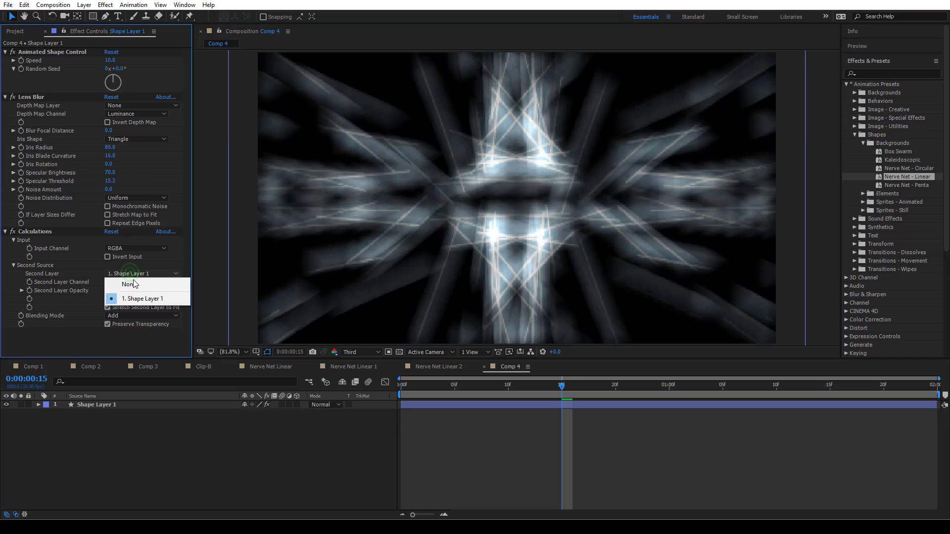
pyautogui.click(130, 285)
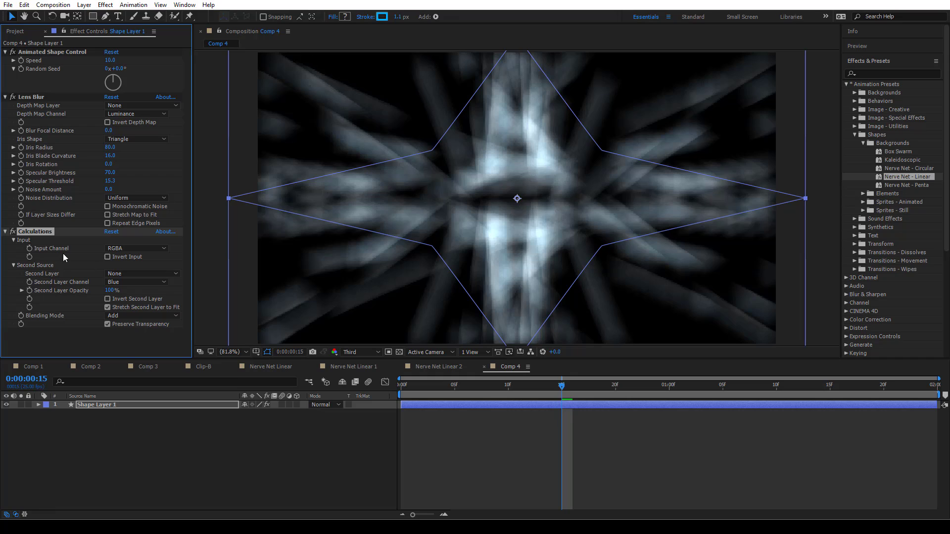
pyautogui.click(13, 231)
pyautogui.click(14, 232)
# - Preview the animation from the first frame while raising the Lens Blur Iris Radius to 100 and Iris Blade Curvature to 30
pyautogui.moveTo(560, 384); pyautogui.dragTo(381, 393)
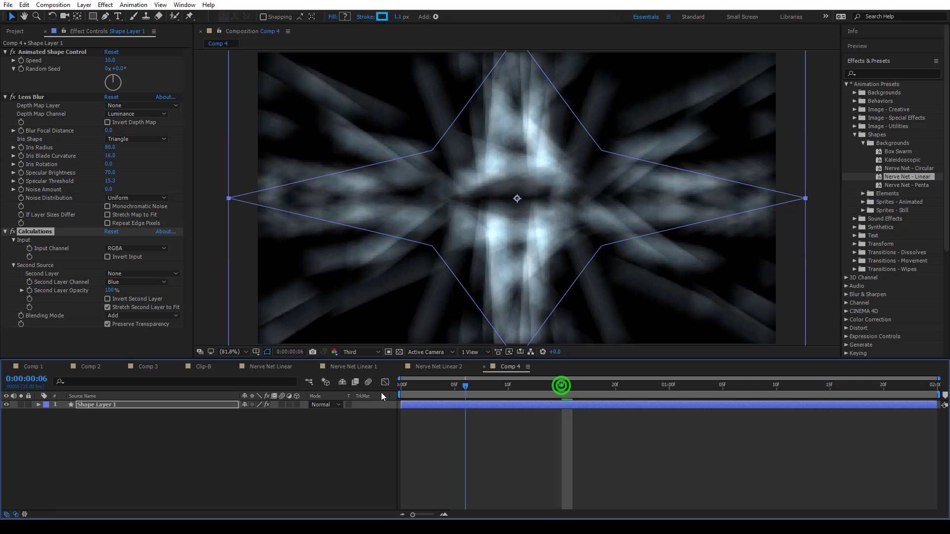
pyautogui.press('space')
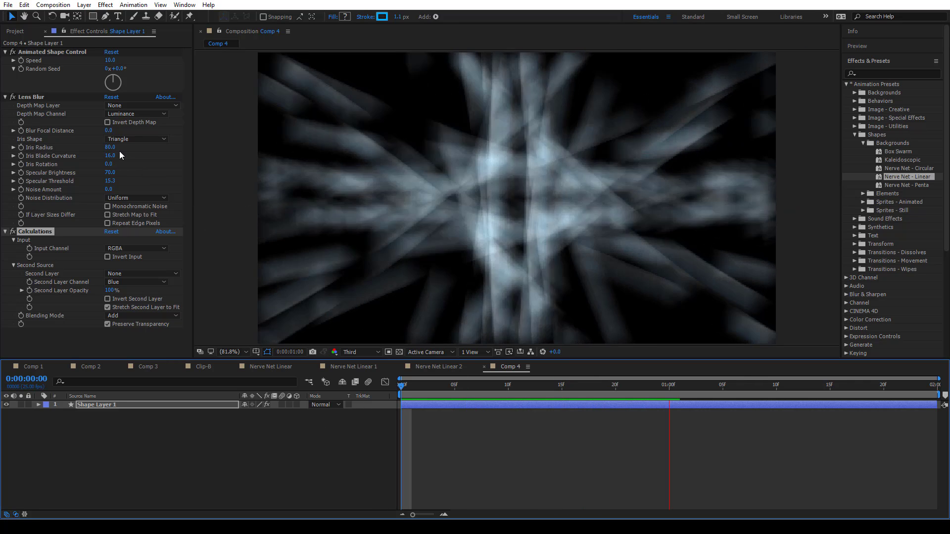
pyautogui.moveTo(118, 148)
pyautogui.mouseDown()
pyautogui.moveTo(143, 149)
pyautogui.moveTo(118, 156)
pyautogui.mouseUp()
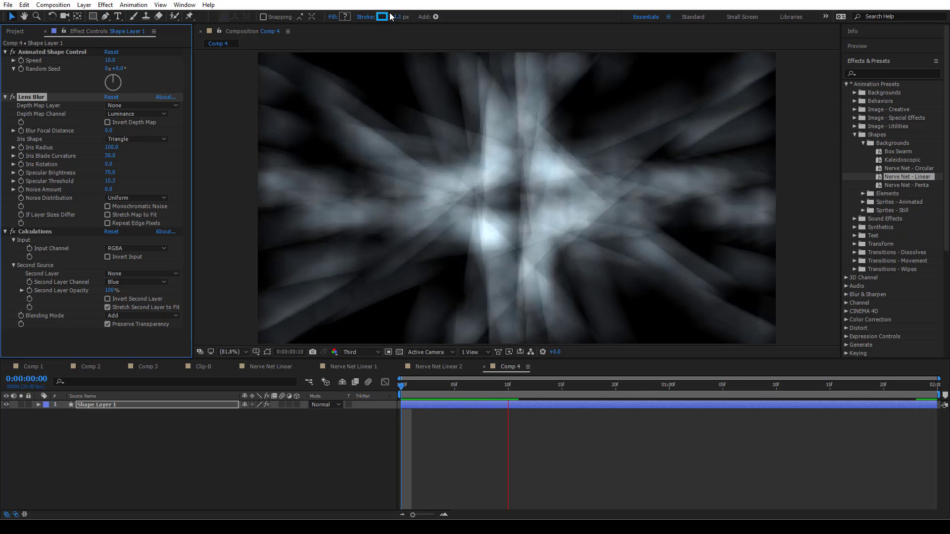
pyautogui.press('space')
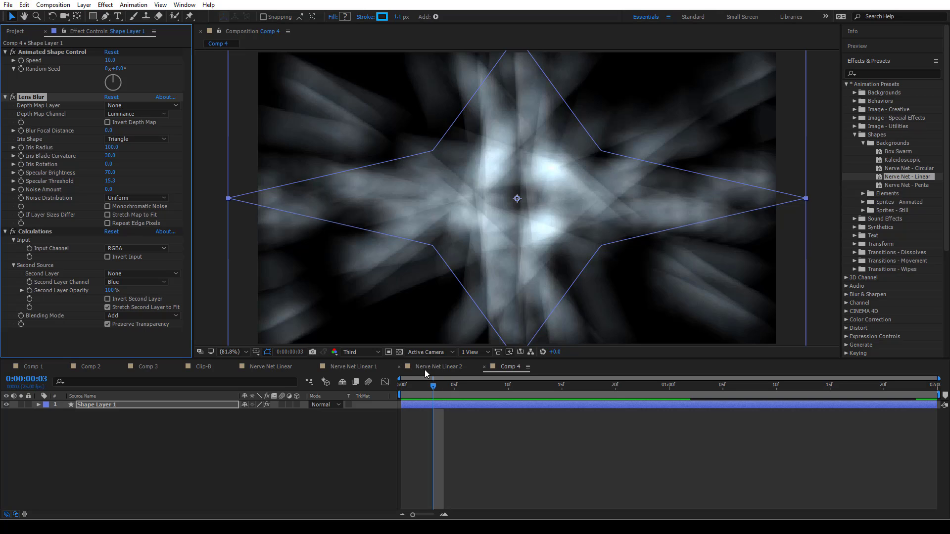
# - Examine the Wiggle Paths 1 settings of Shape Layer 1 in the Nerve Net Linear composition
pyautogui.click(274, 367)
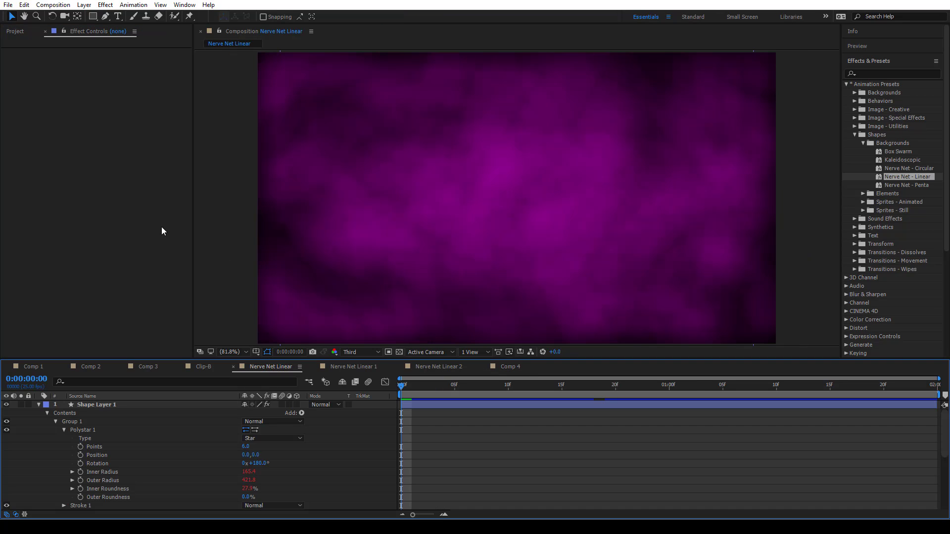
pyautogui.click(82, 406)
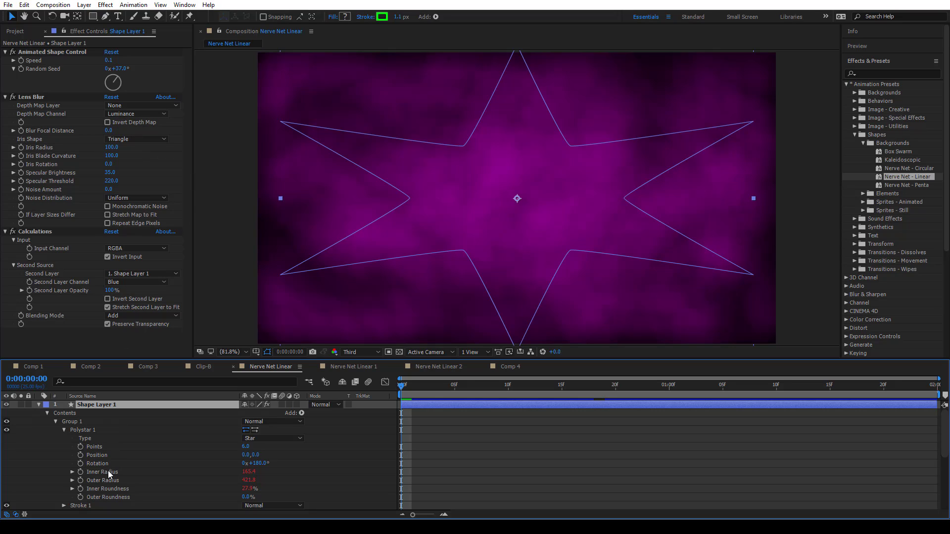
pyautogui.click(57, 422)
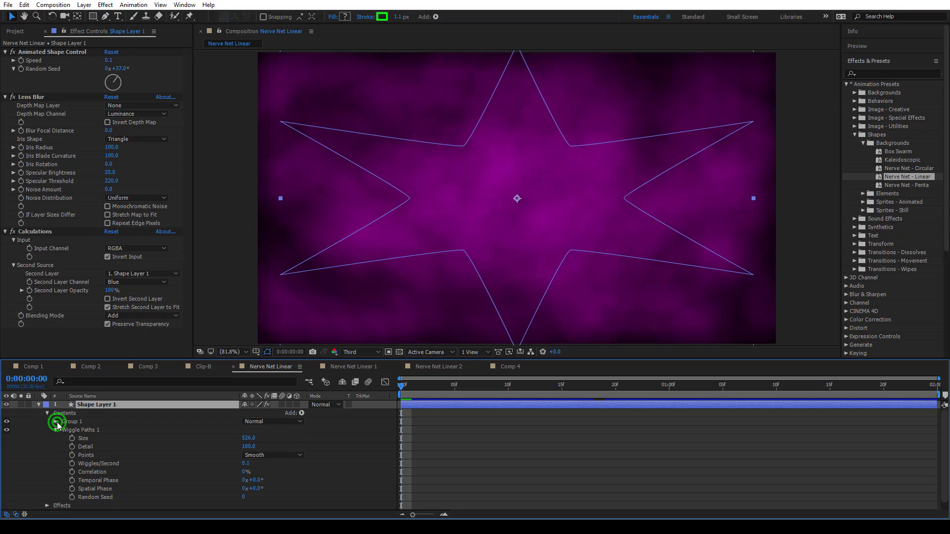
pyautogui.click(90, 430)
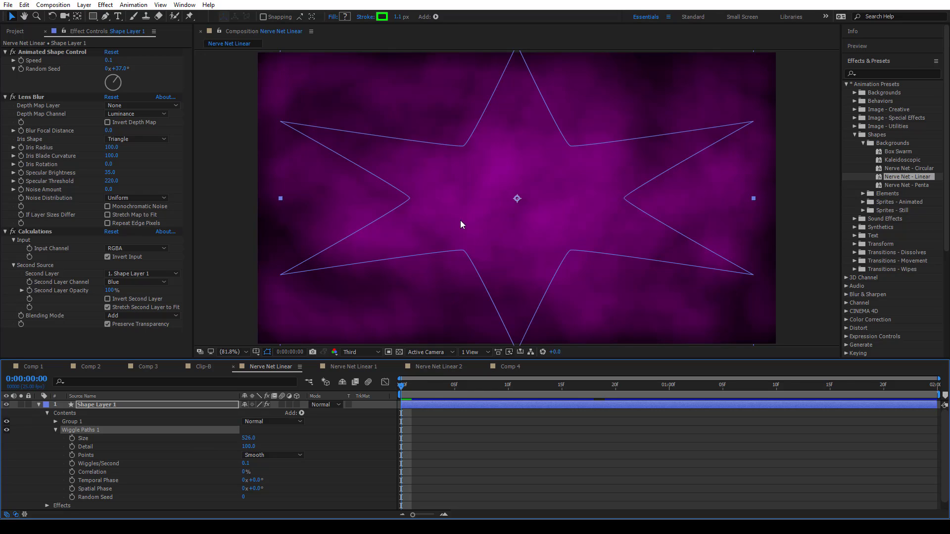
# - Return to Comp 4, add a Wiggle Paths operator to the contents of Shape Layer 1 and expand its properties
pyautogui.click(519, 367)
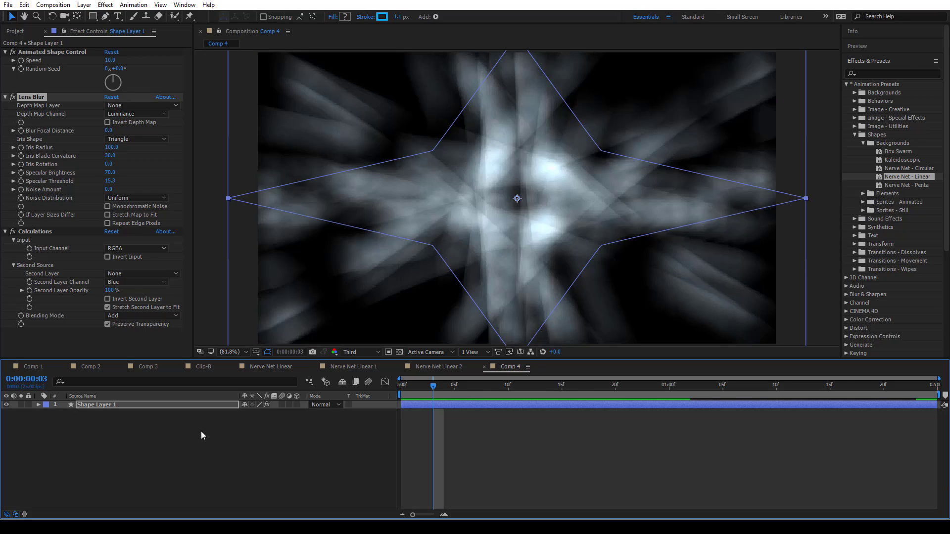
pyautogui.click(40, 404)
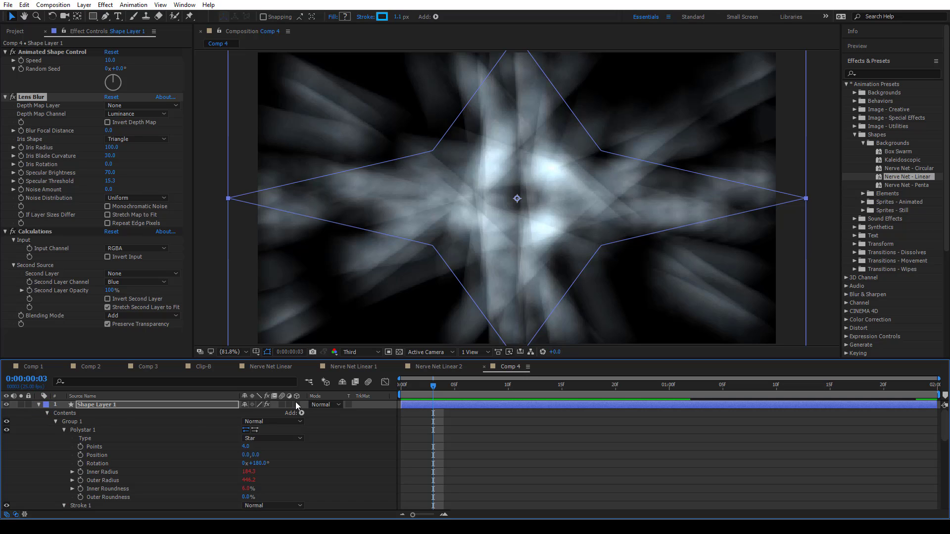
pyautogui.click(302, 414)
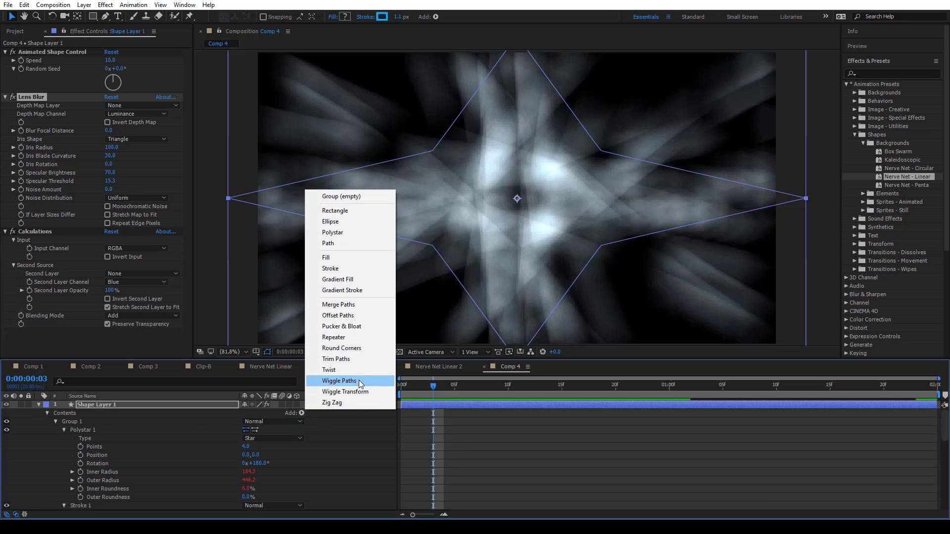
pyautogui.click(322, 403)
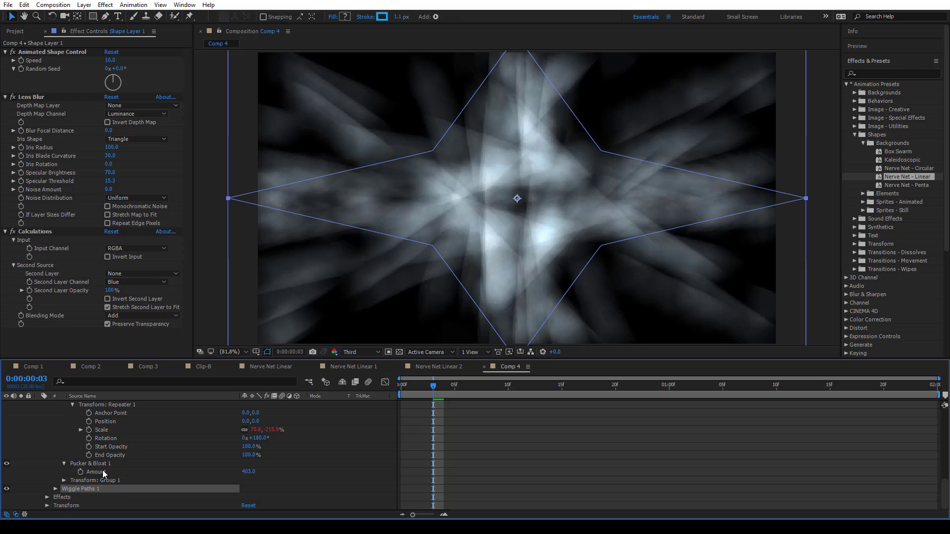
pyautogui.click(54, 489)
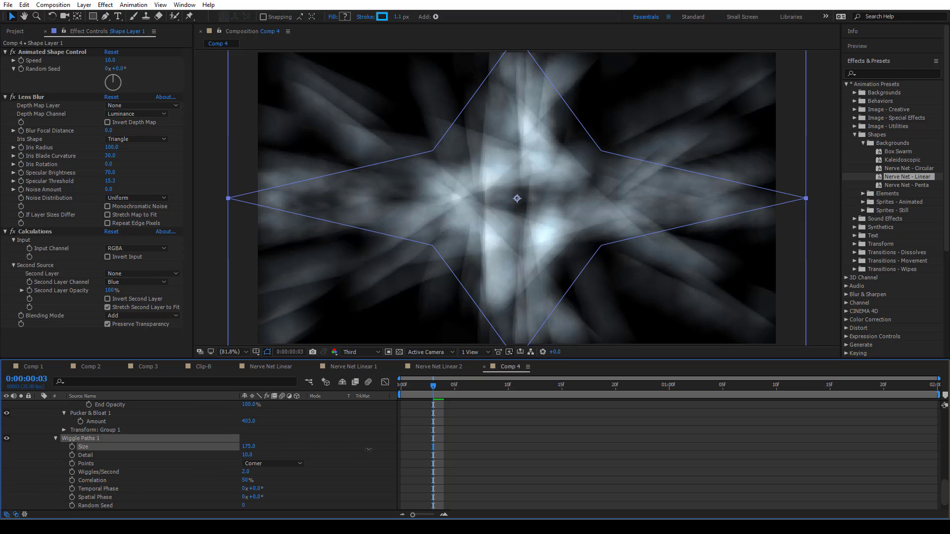
# - Set the Wiggle Paths Size to 950 and its Detail to 52
pyautogui.moveTo(247, 447); pyautogui.dragTo(432, 470)
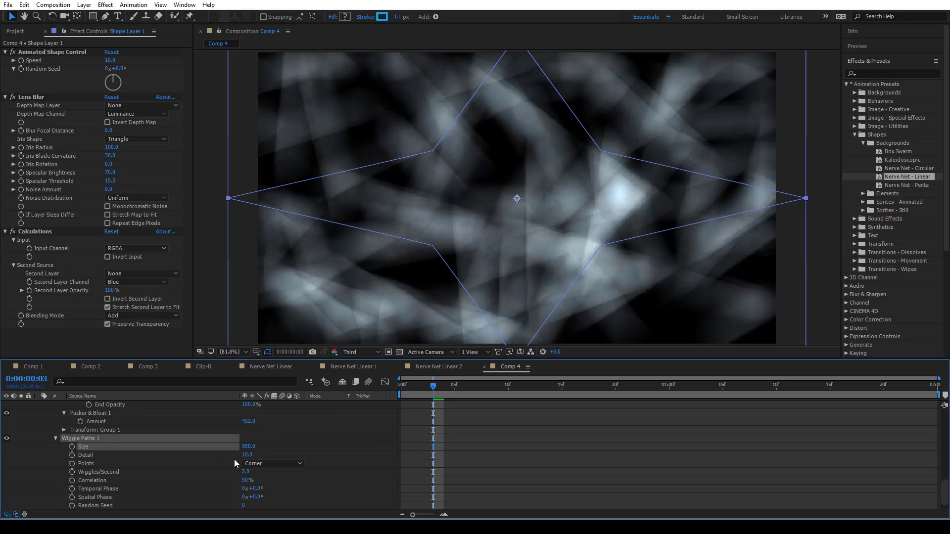
pyautogui.moveTo(249, 457); pyautogui.dragTo(421, 476)
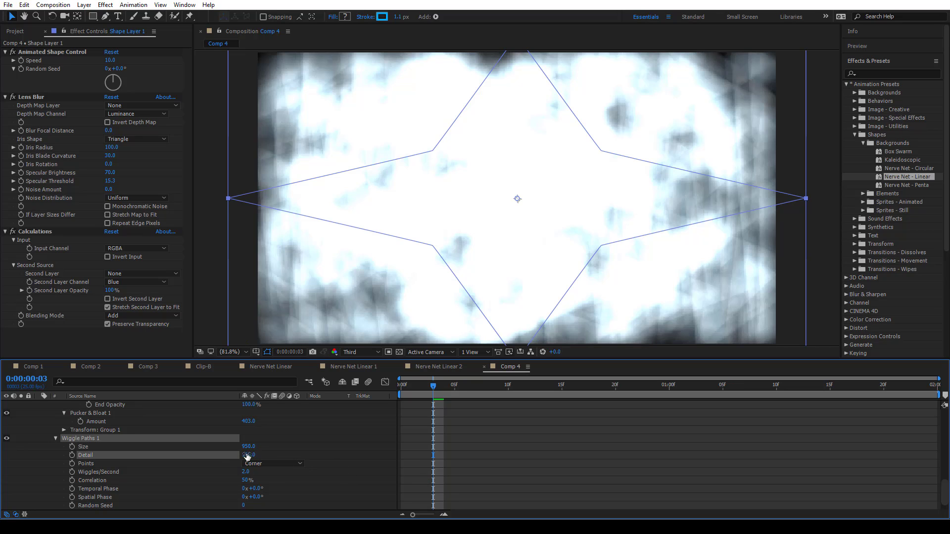
pyautogui.moveTo(248, 458); pyautogui.dragTo(227, 457)
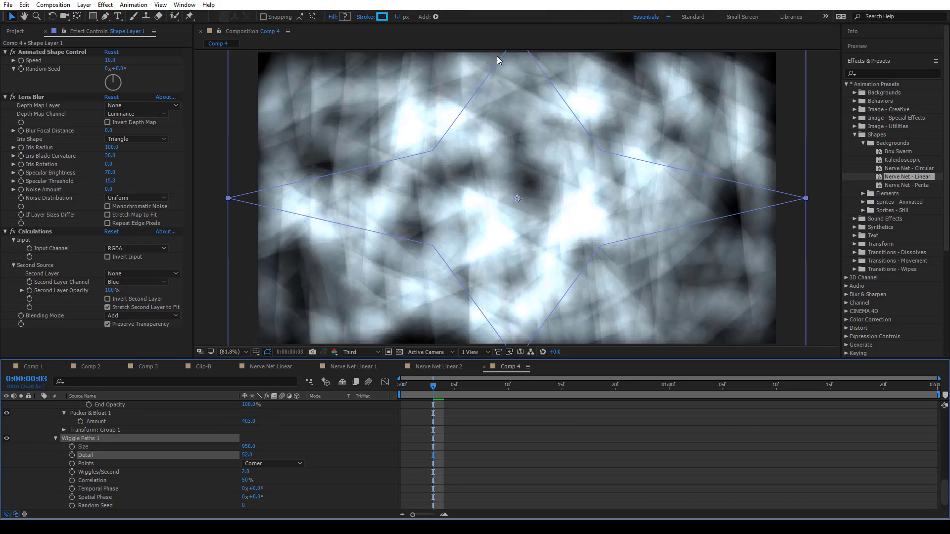
# - Set the stroke color of Shape Layer 1 to purple, hex D400FA
pyautogui.click(384, 16)
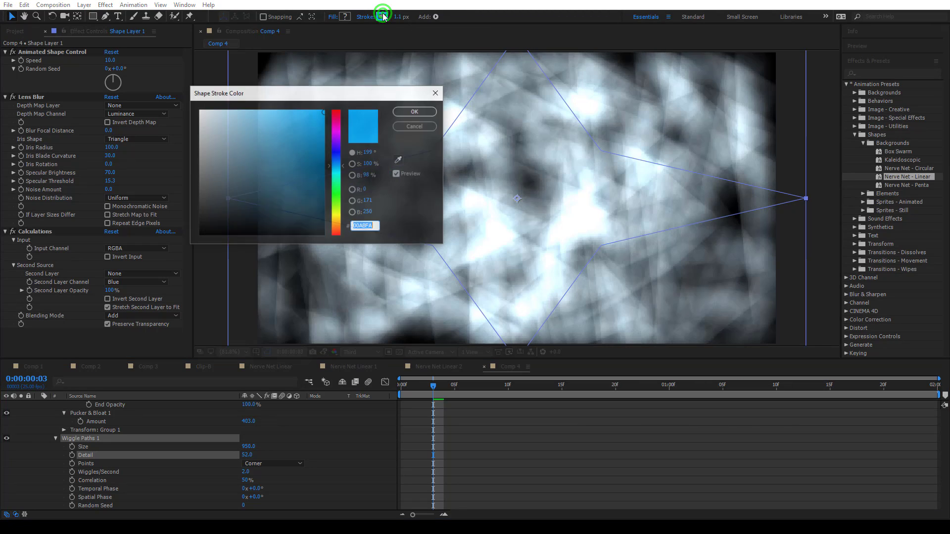
pyautogui.click(337, 131)
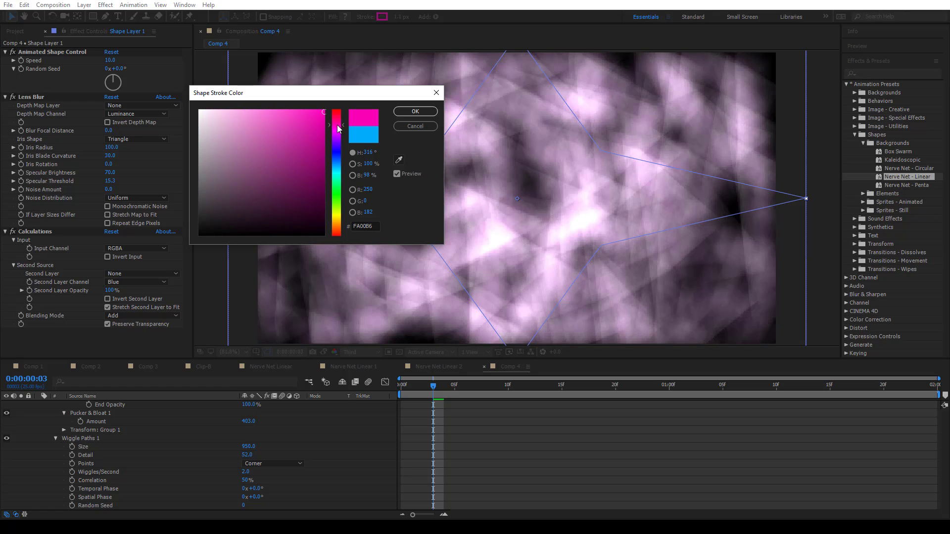
pyautogui.moveTo(337, 126); pyautogui.dragTo(345, 137)
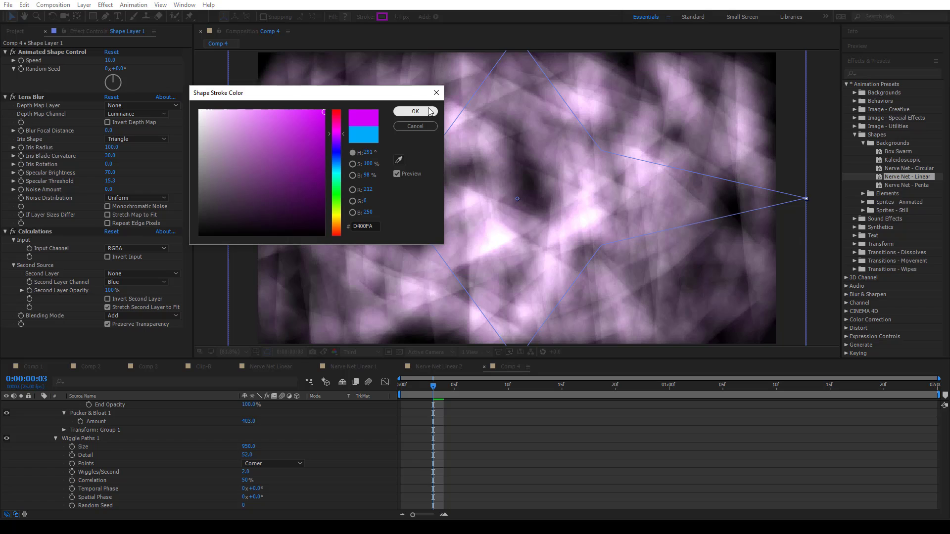
pyautogui.click(423, 111)
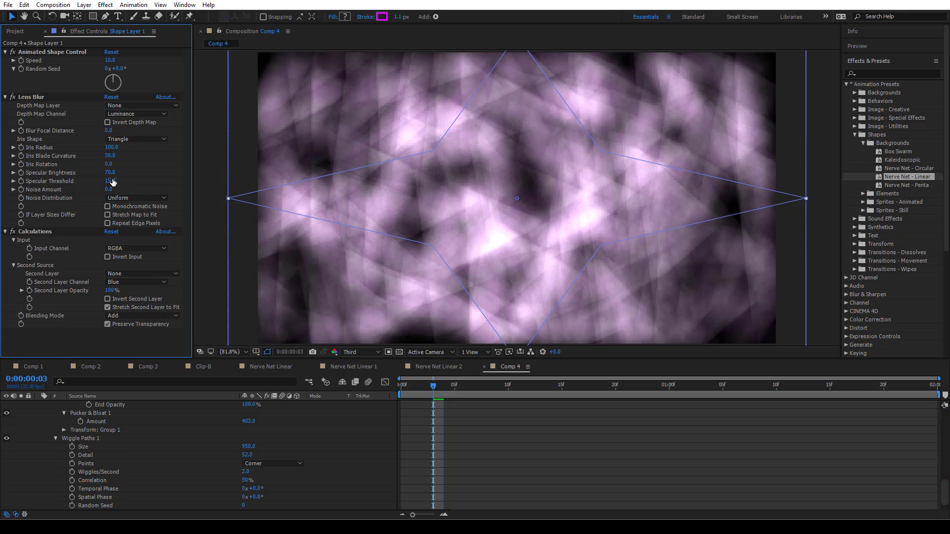
# - Raise the Lens Blur Specular Threshold to 30.6 and preview the animation from the first frame
pyautogui.moveTo(113, 183)
pyautogui.mouseDown()
pyautogui.moveTo(144, 181)
pyautogui.moveTo(117, 183)
pyautogui.mouseUp()
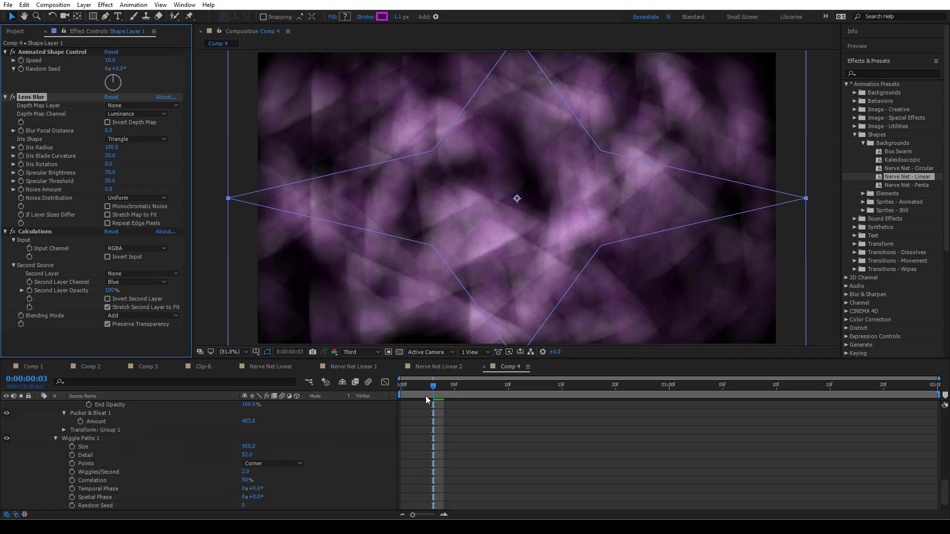
pyautogui.moveTo(428, 386); pyautogui.dragTo(399, 388)
pyautogui.press('space')
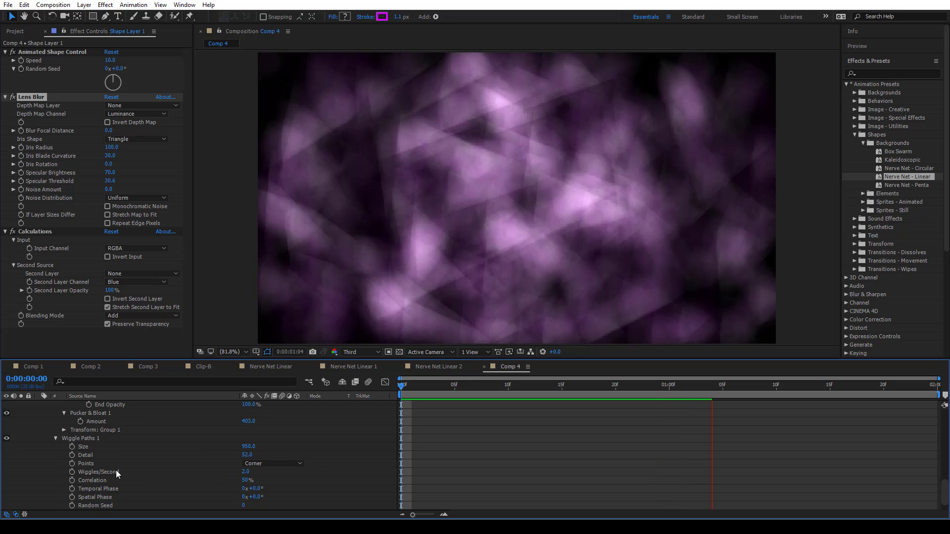
# - Slow the motion by setting the Wiggle Paths Wiggles/Second to 0.5 and the Animated Shape Control Speed to 1.0
pyautogui.click(246, 472)
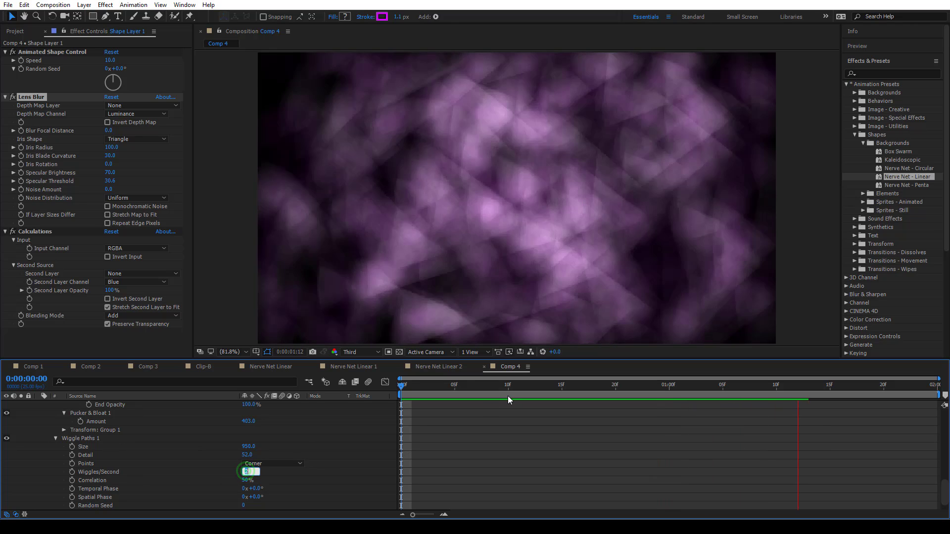
pyautogui.write('0.5')
pyautogui.press('Return')
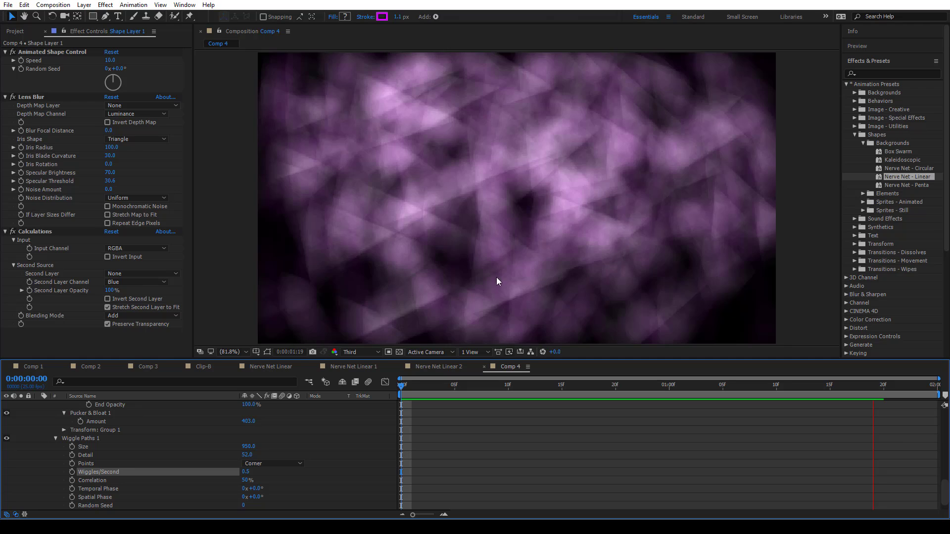
pyautogui.click(113, 62)
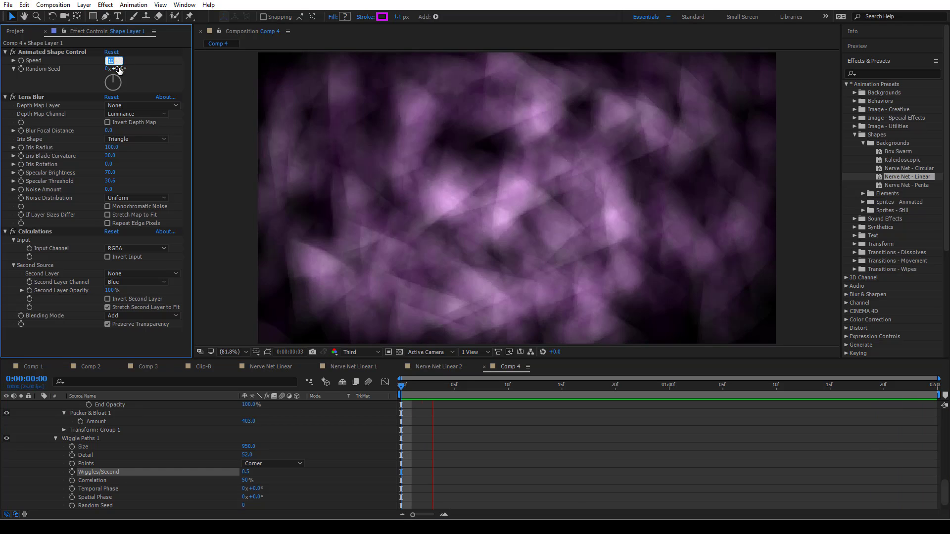
pyautogui.write('1.0')
pyautogui.press('Return')
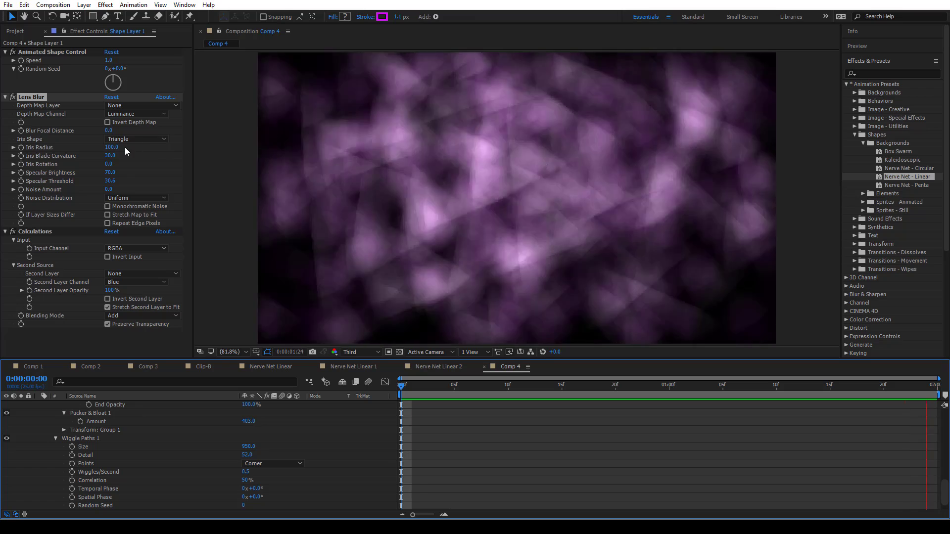
# - Set the Lens Blur Iris Shape to Square and check the look at frame 7
pyautogui.click(121, 138)
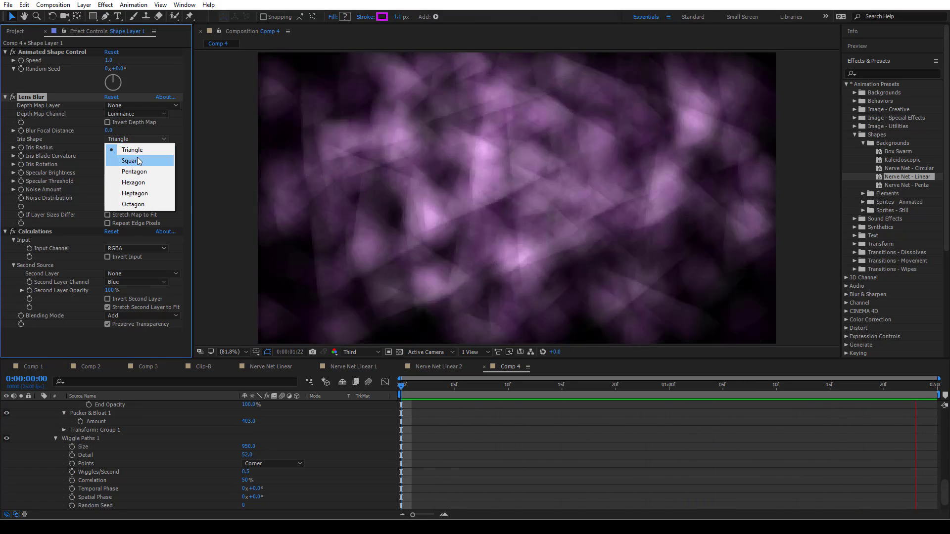
pyautogui.click(132, 160)
pyautogui.moveTo(400, 387); pyautogui.dragTo(476, 386)
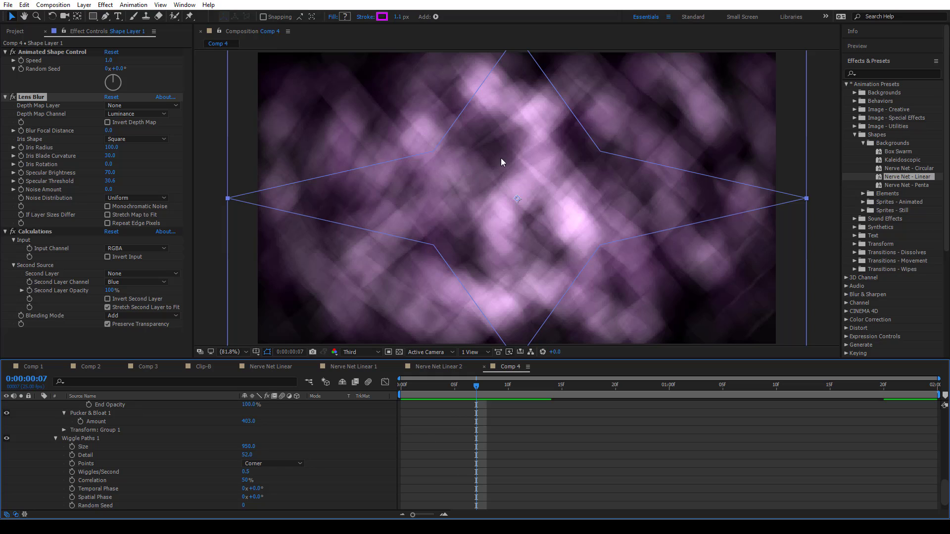
# - Try the Pentagon, Hexagon and Octagon iris shapes in the Lens Blur, and go back to Square
pyautogui.click(133, 139)
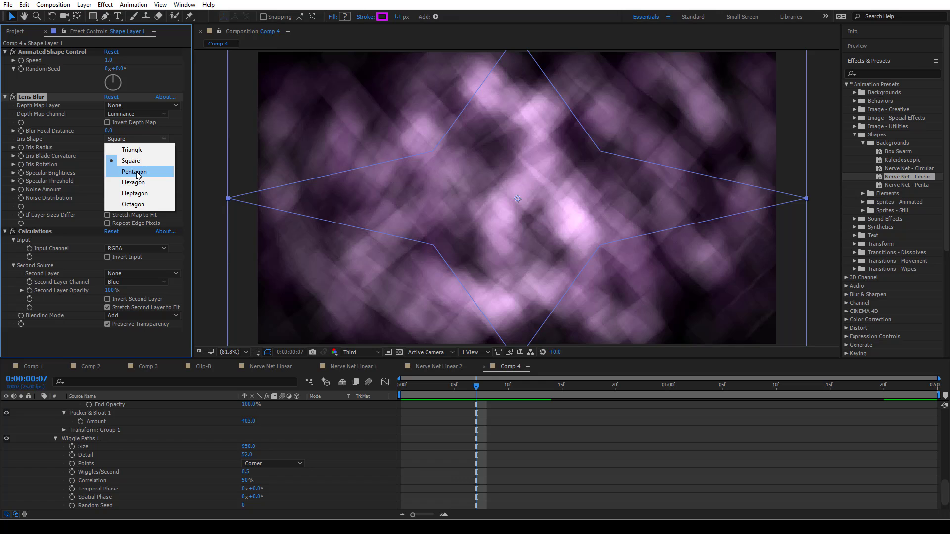
pyautogui.click(136, 172)
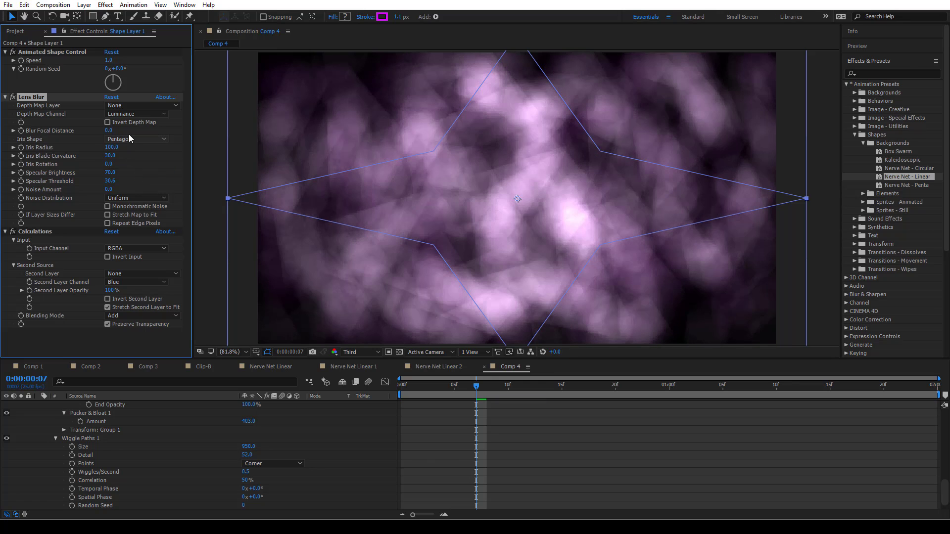
pyautogui.click(133, 139)
pyautogui.click(143, 183)
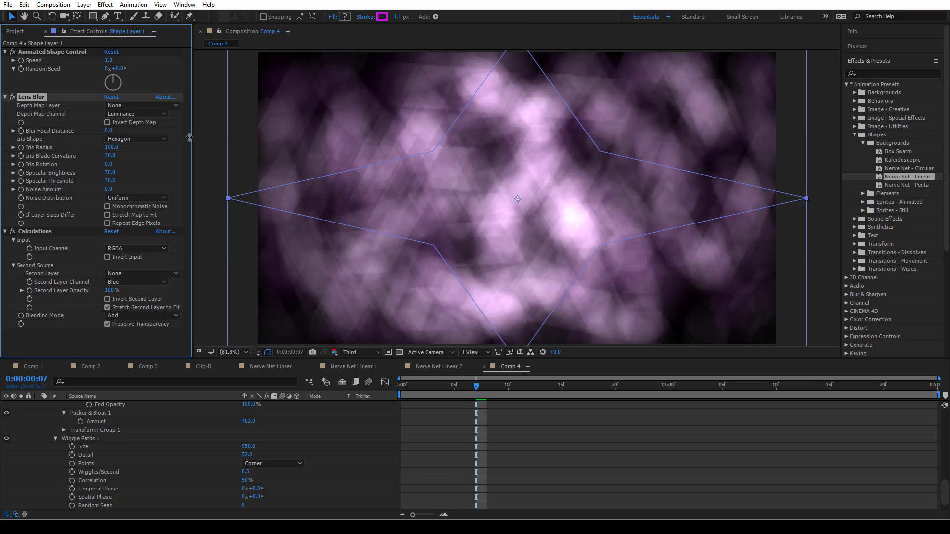
pyautogui.click(157, 139)
pyautogui.click(150, 205)
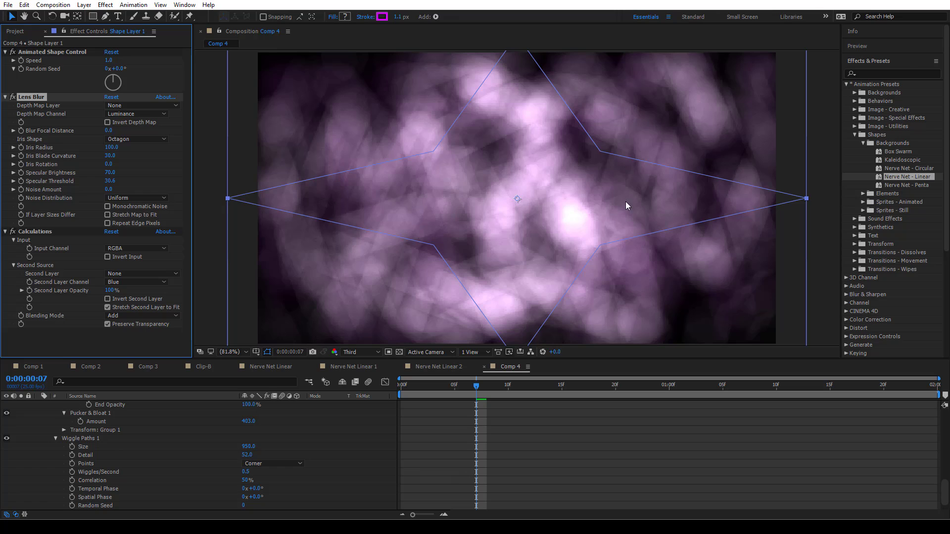
pyautogui.click(149, 141)
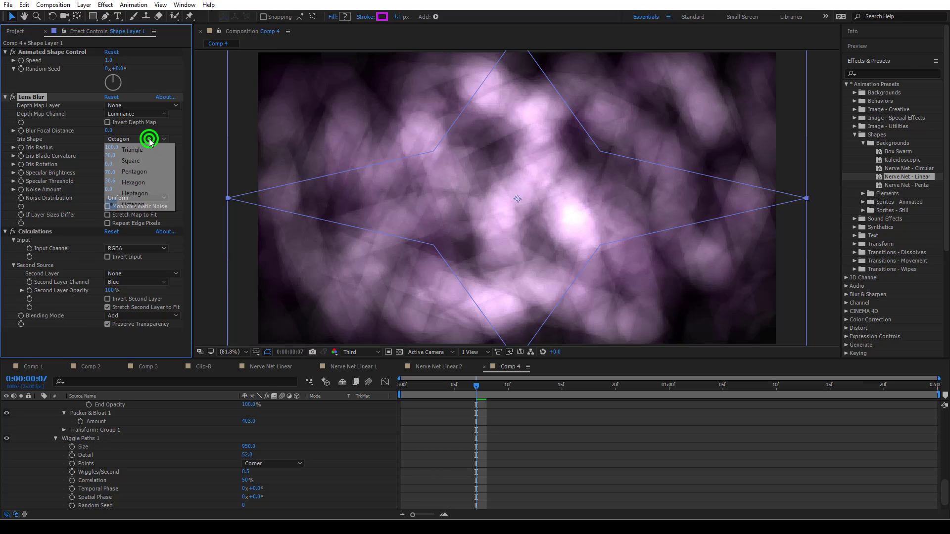
pyautogui.click(142, 162)
# - In the Nerve Net Linear composition, toggle the Calculations effect off and on to compare its influence on the color
pyautogui.click(275, 367)
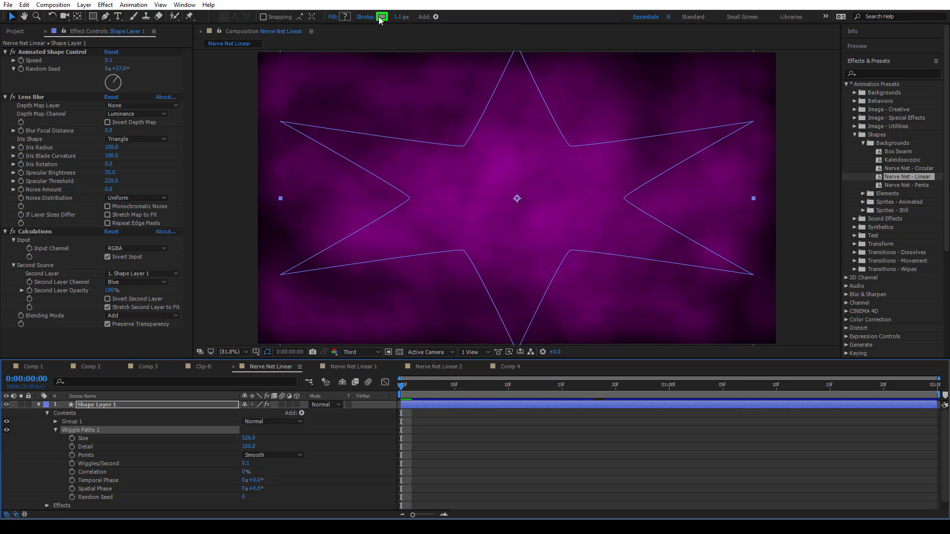
pyautogui.click(15, 238)
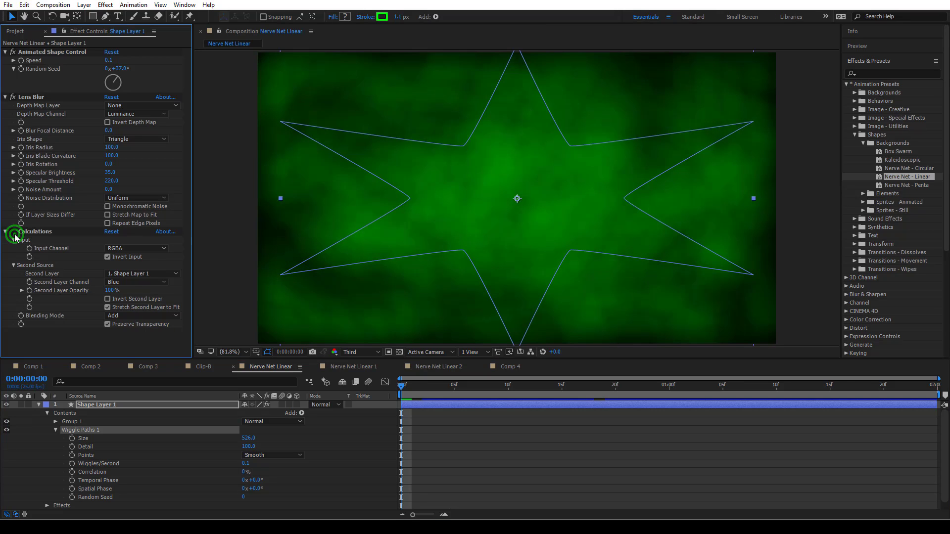
pyautogui.click(15, 236)
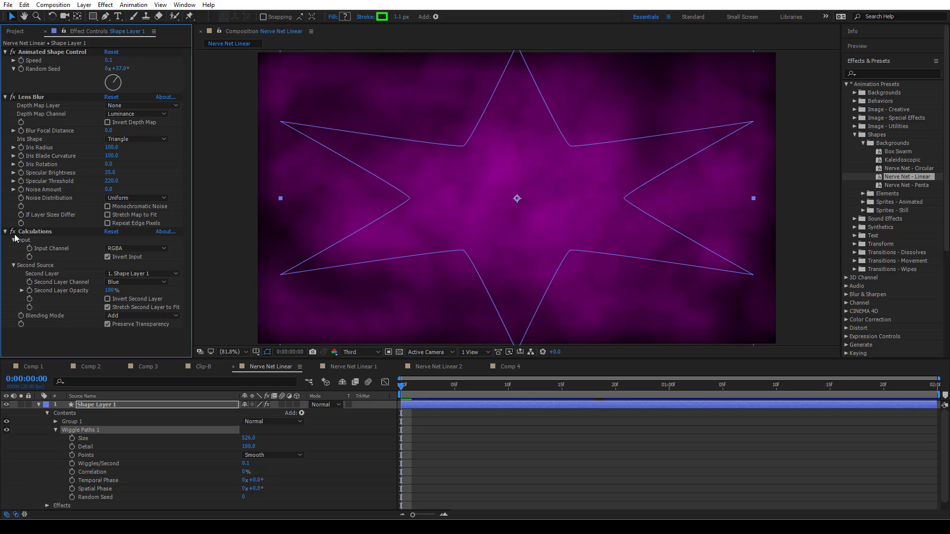
pyautogui.click(15, 238)
pyautogui.click(15, 238)
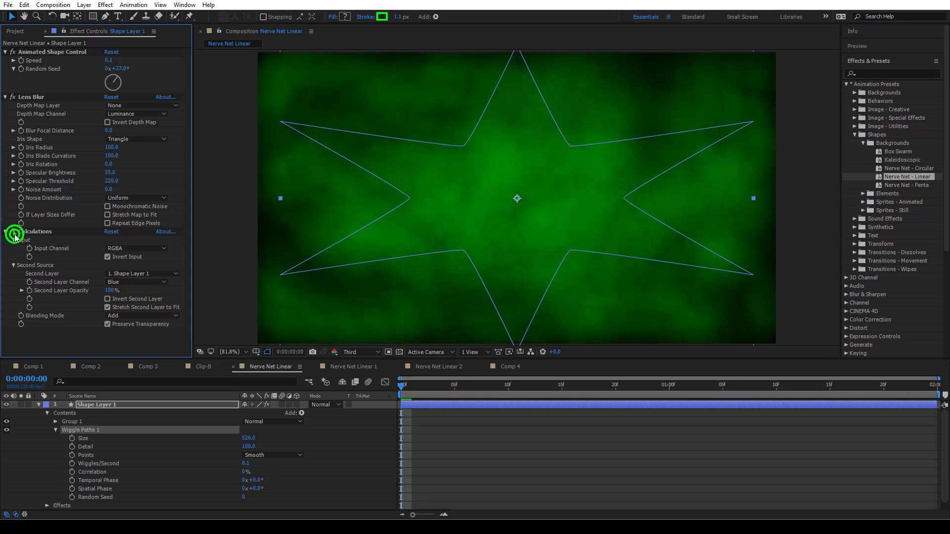
# - Preview the Nerve Net Linear animation and show the layer's In, Out, Duration and Stretch columns
pyautogui.press('space')
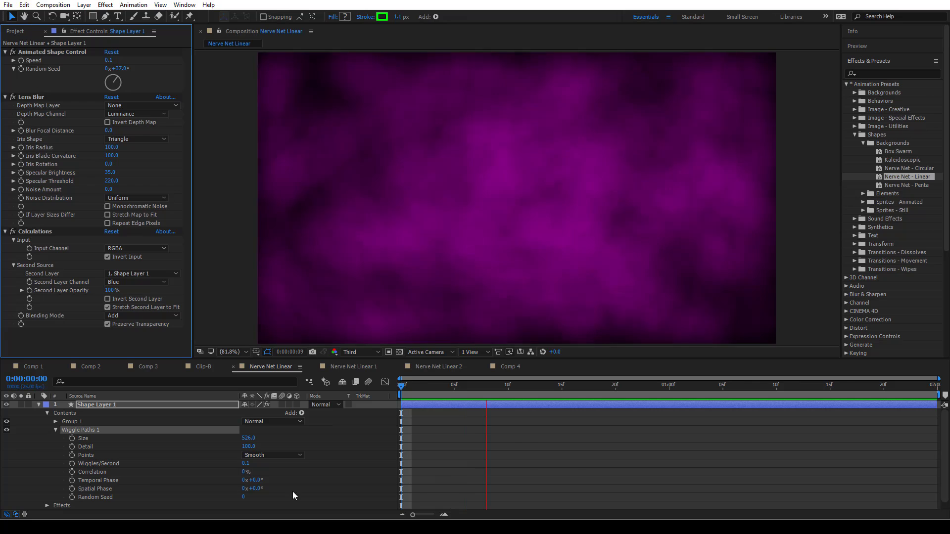
pyautogui.click(26, 513)
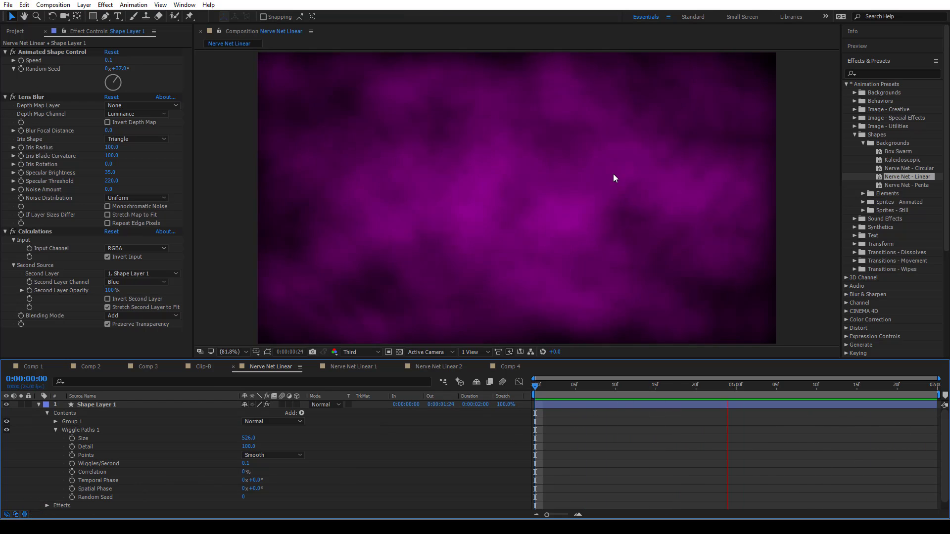
# - Preview the Nerve Net Linear 1 composition at Third resolution and return its resolution to Full
pyautogui.click(359, 367)
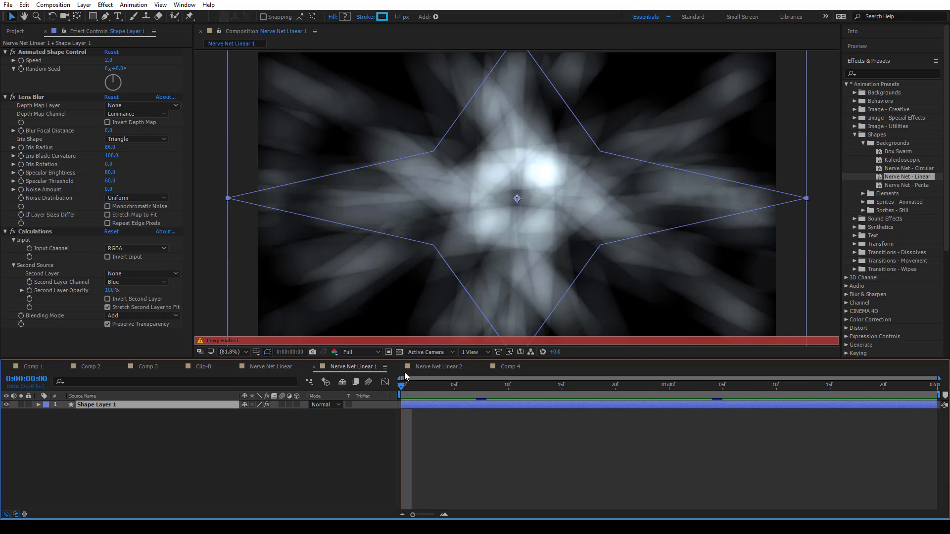
pyautogui.click(361, 352)
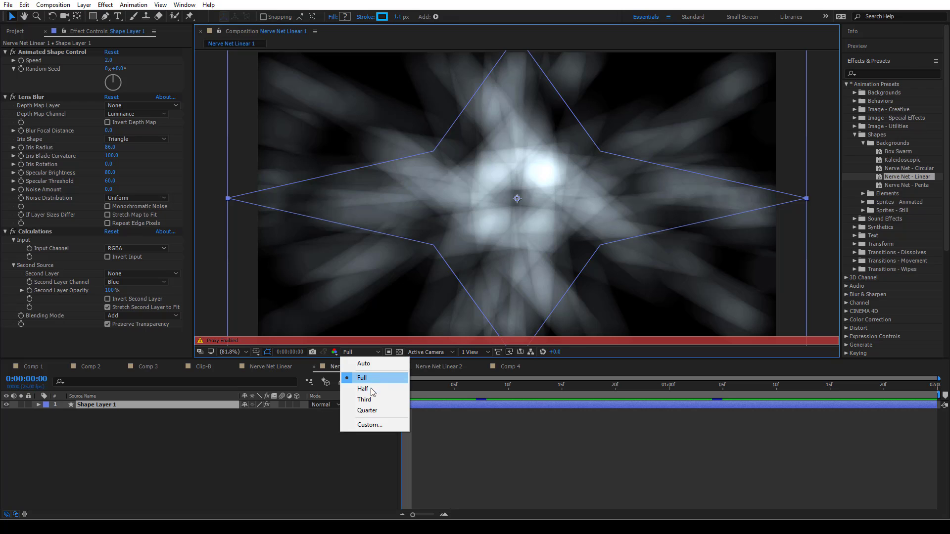
pyautogui.click(366, 400)
pyautogui.press('space')
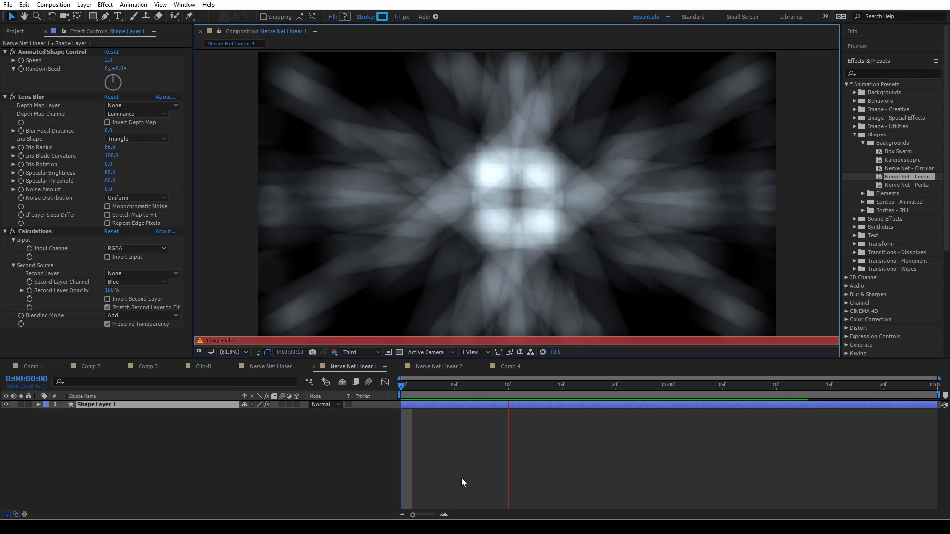
pyautogui.click(351, 353)
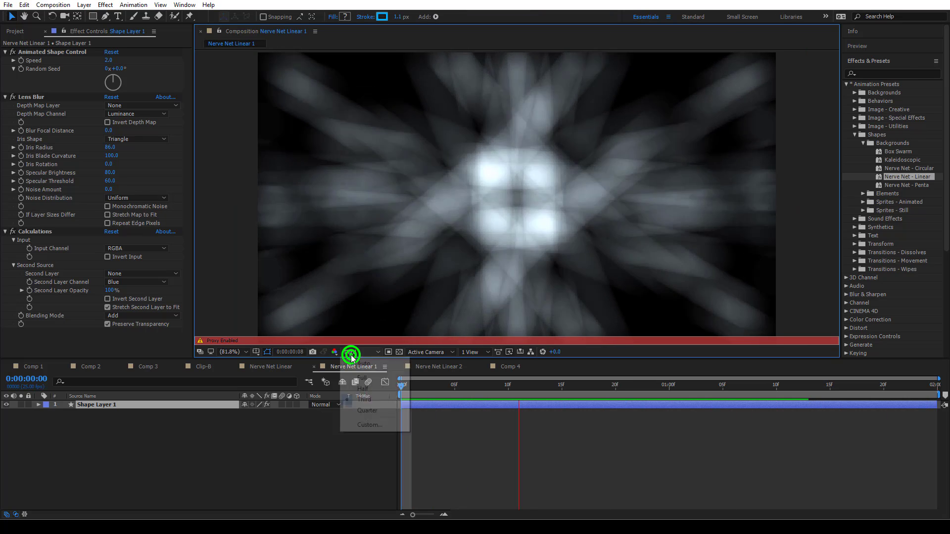
pyautogui.click(370, 379)
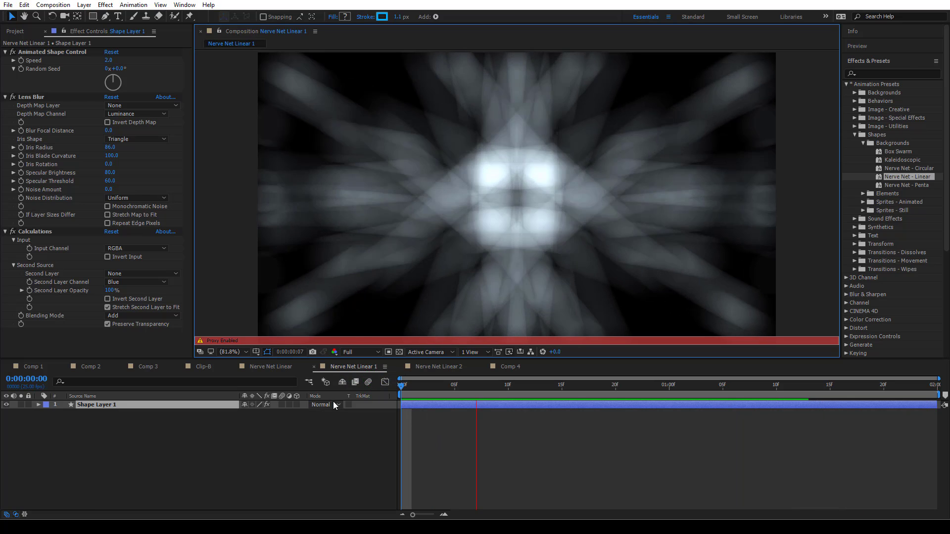
# - Show the project's item list, and preview the Nerve Net Linear 2 composition from the first frame
pyautogui.click(14, 31)
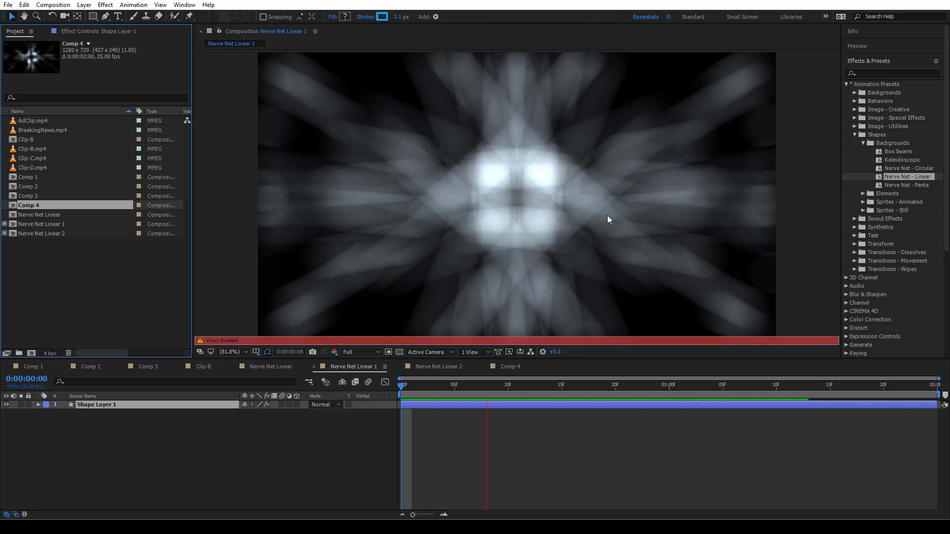
pyautogui.click(446, 368)
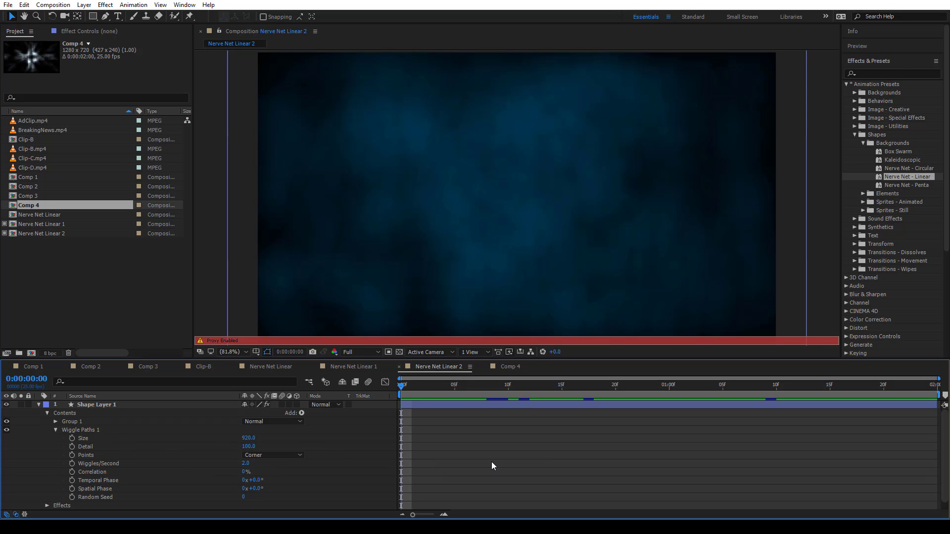
pyautogui.press('space')
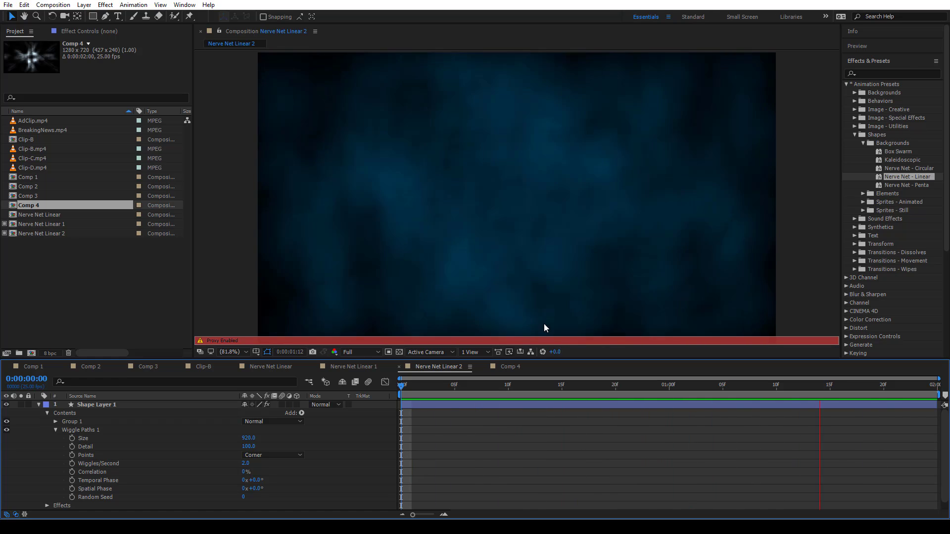
pyautogui.click(401, 388)
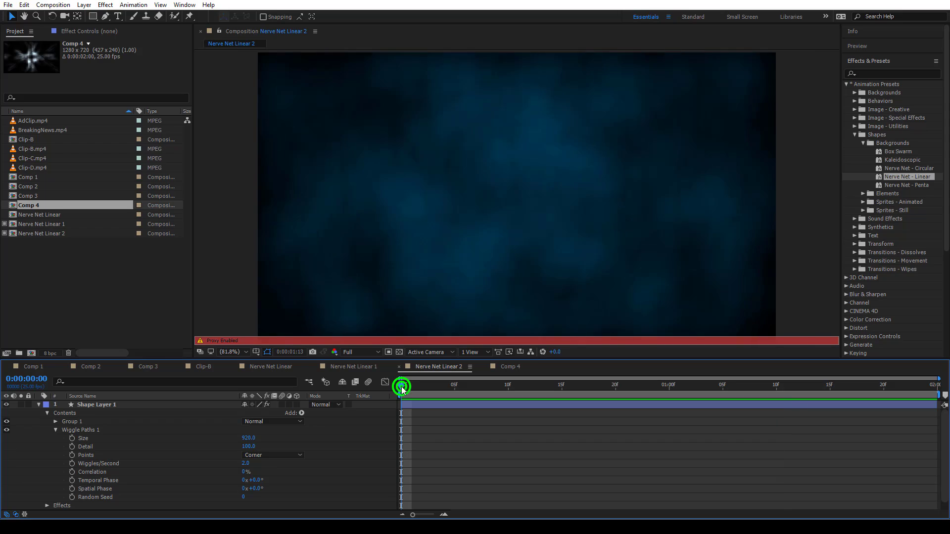